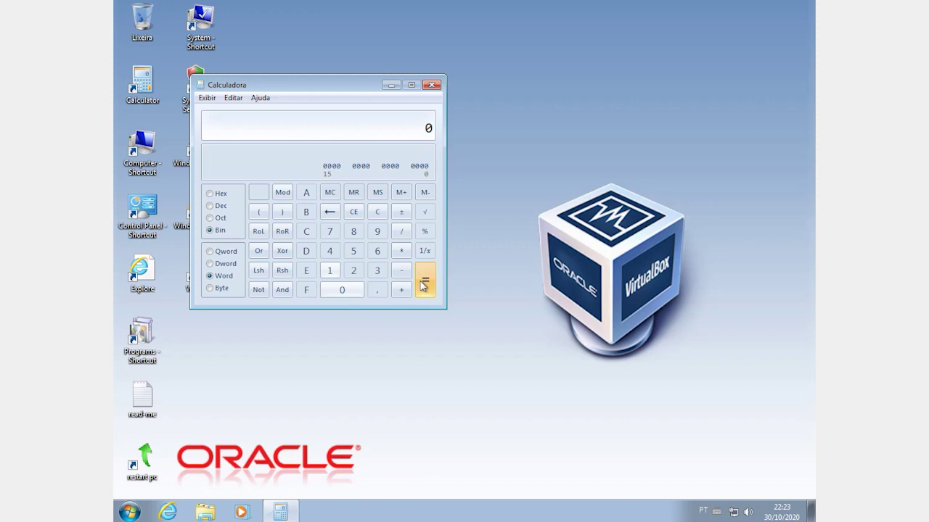
Switch the calculator to statistics mode (Estatística), enter 85 and try to calculate the sum.
{"action": "left_click", "coordinate": [207, 98]}
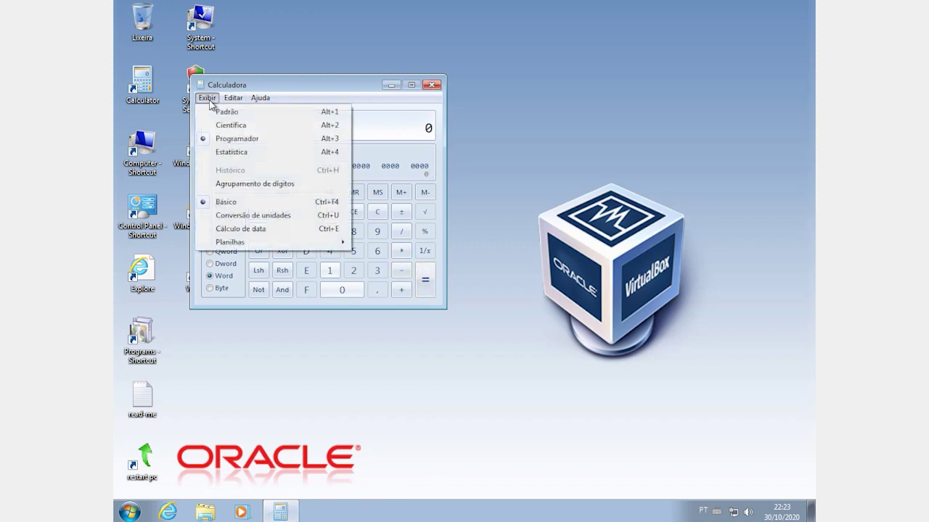
{"action": "left_click", "coordinate": [222, 153]}
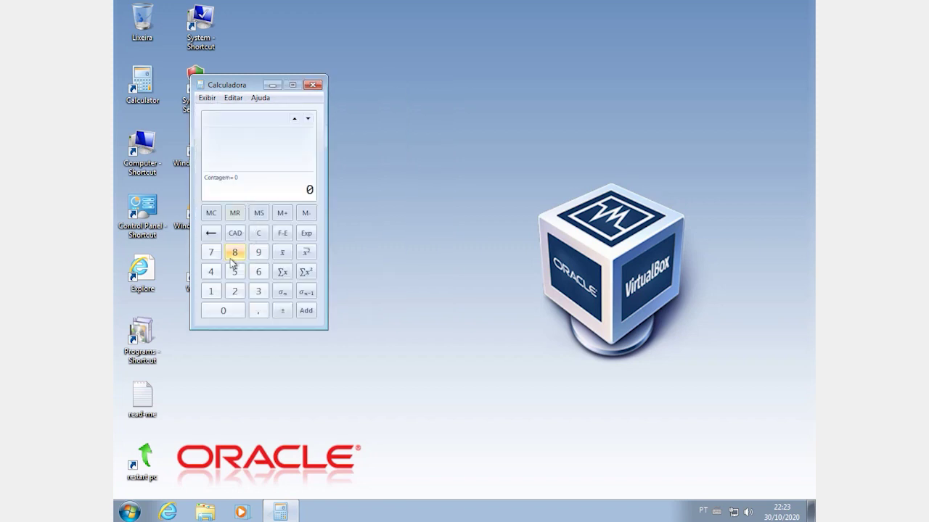
{"action": "left_click", "coordinate": [234, 252]}
{"action": "left_click", "coordinate": [235, 272]}
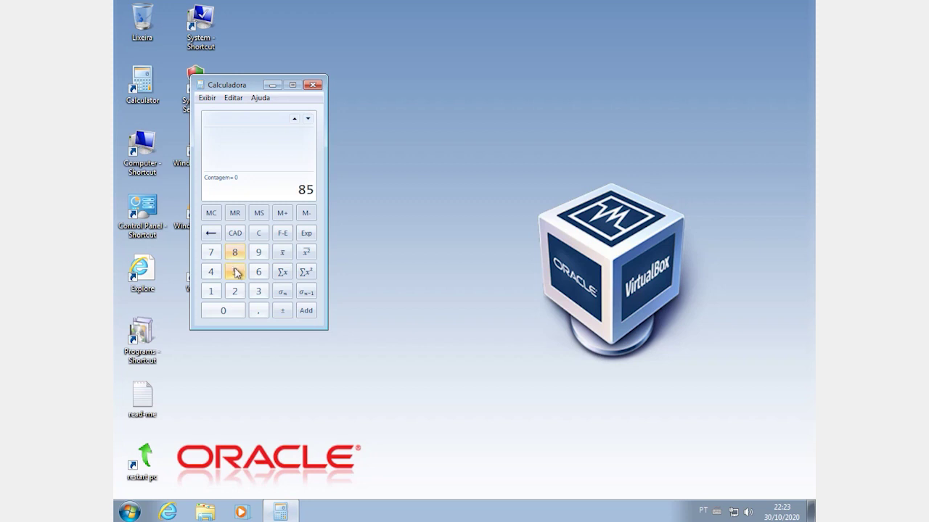
{"action": "left_click", "coordinate": [282, 272]}
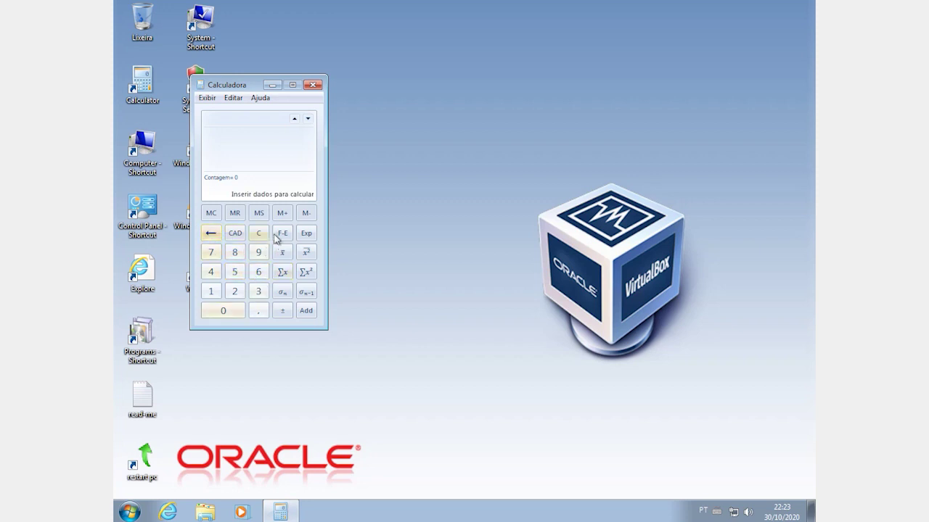
Enter 96 to try the mean-of-squares and population standard deviation functions, and close the calculator.
{"action": "left_click", "coordinate": [258, 251]}
{"action": "left_click", "coordinate": [258, 271]}
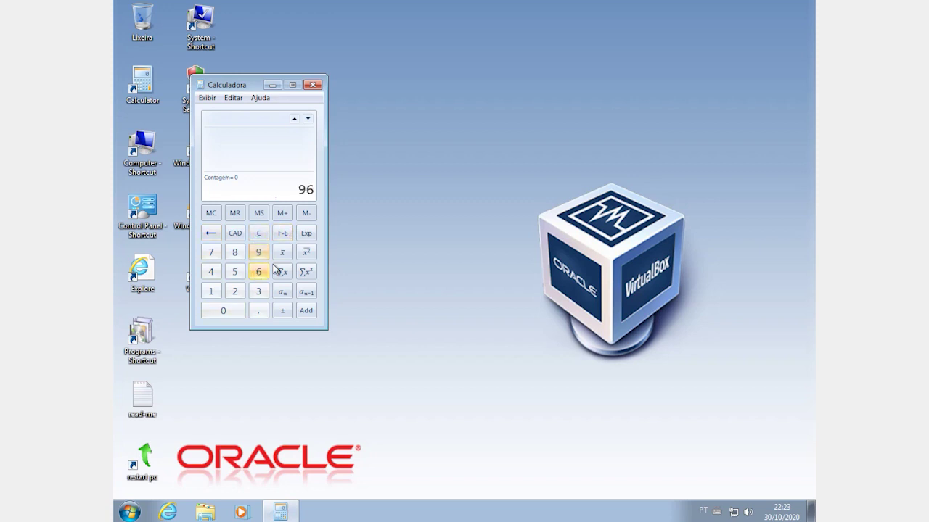
{"action": "left_click", "coordinate": [305, 255]}
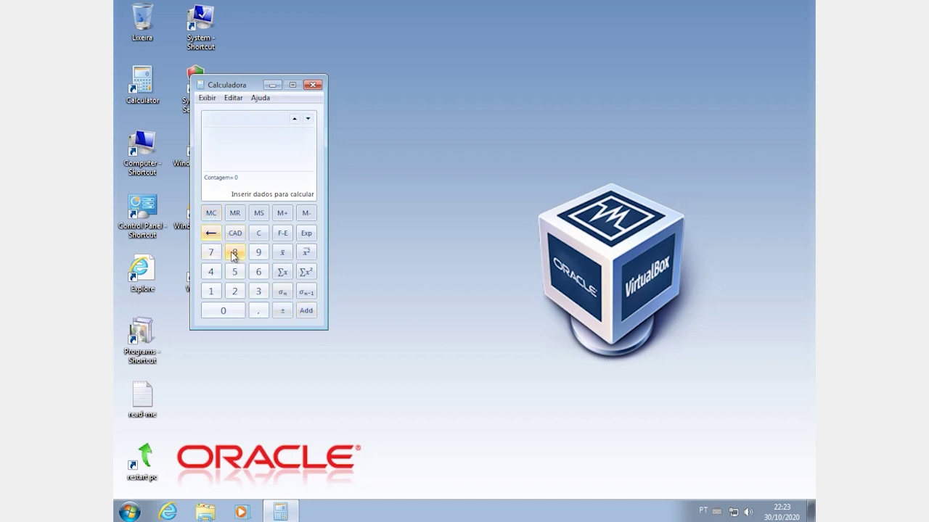
{"action": "left_click", "coordinate": [258, 252]}
{"action": "left_click", "coordinate": [258, 272]}
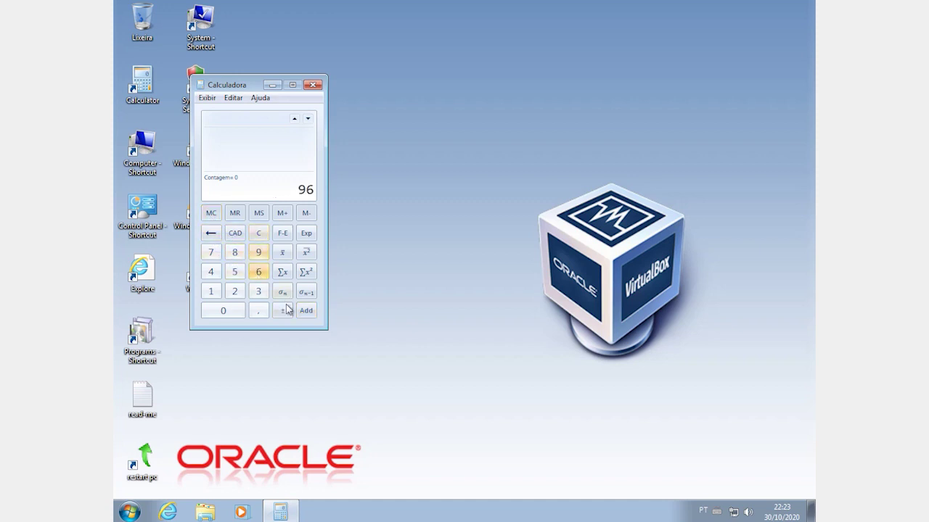
{"action": "left_click", "coordinate": [283, 292]}
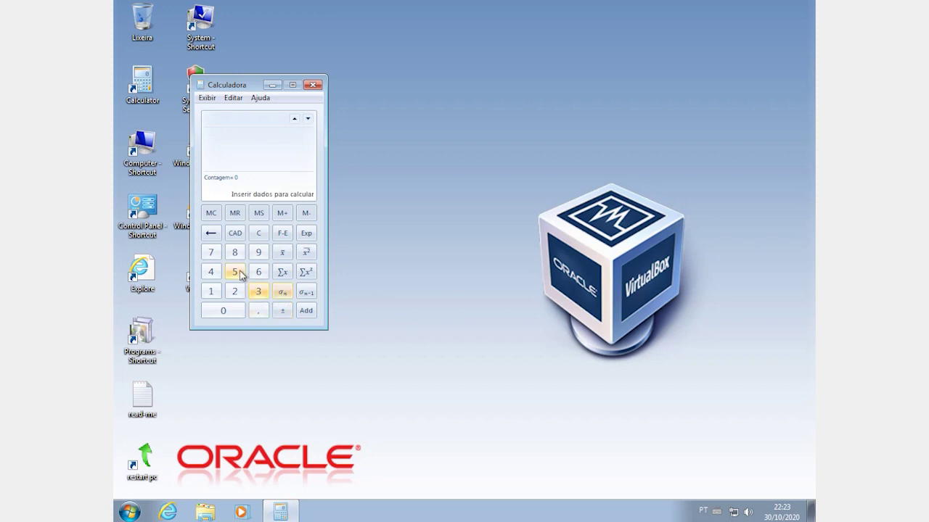
{"action": "left_click", "coordinate": [312, 85]}
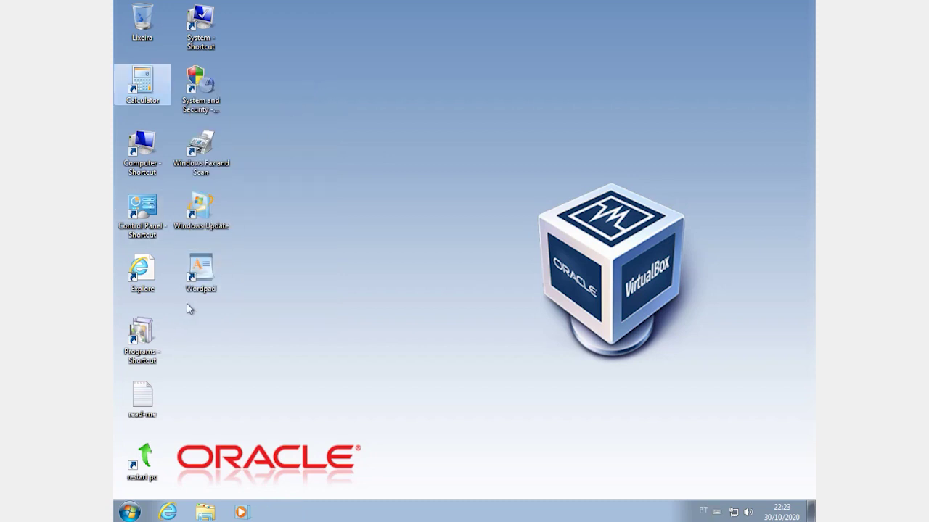
Write "wordpad parecido como o word fo offi" in a new WordPad document and close it without saving.
{"action": "left_click", "coordinate": [208, 270]}
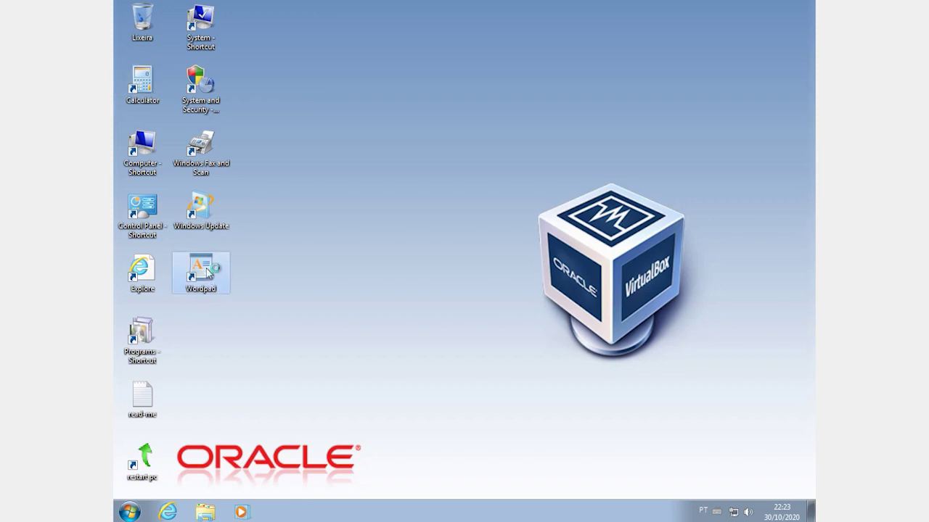
{"action": "double_click", "coordinate": [208, 270]}
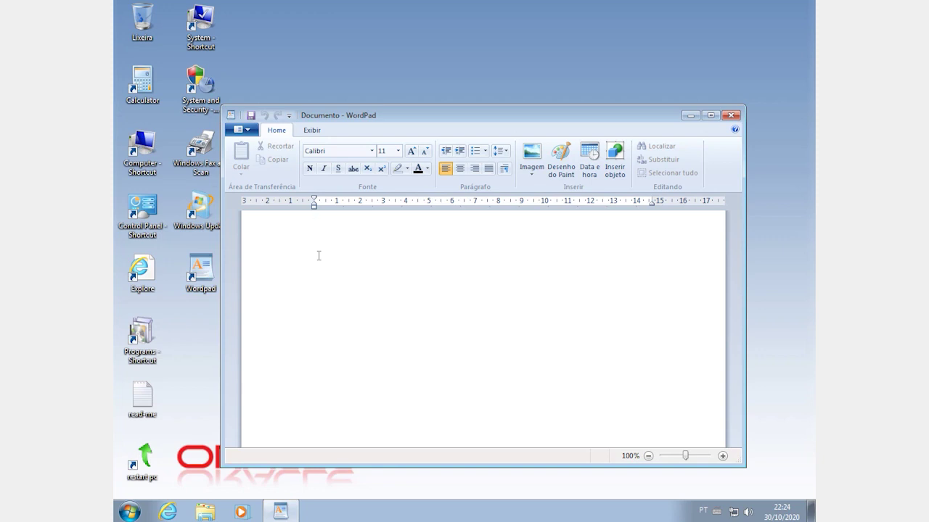
{"action": "type", "text": "wor"}
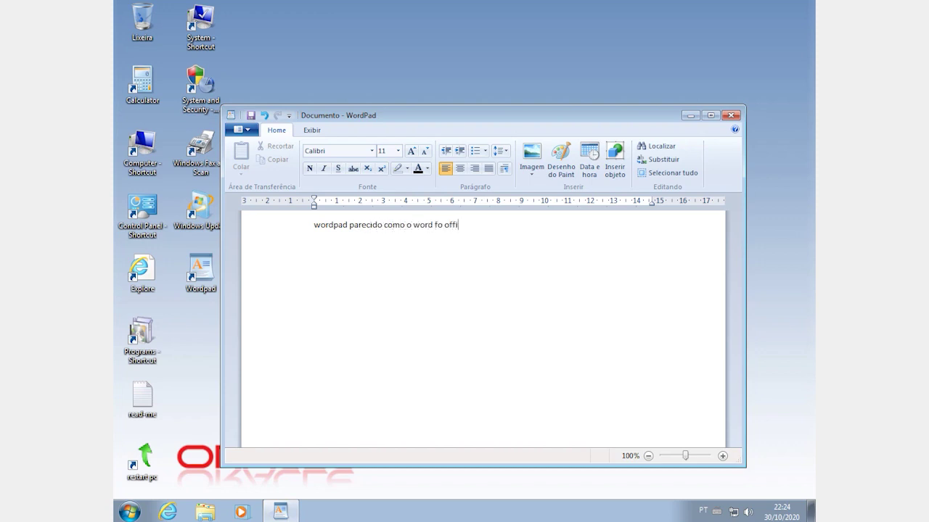
{"action": "left_click", "coordinate": [730, 115]}
{"action": "left_click", "coordinate": [497, 291]}
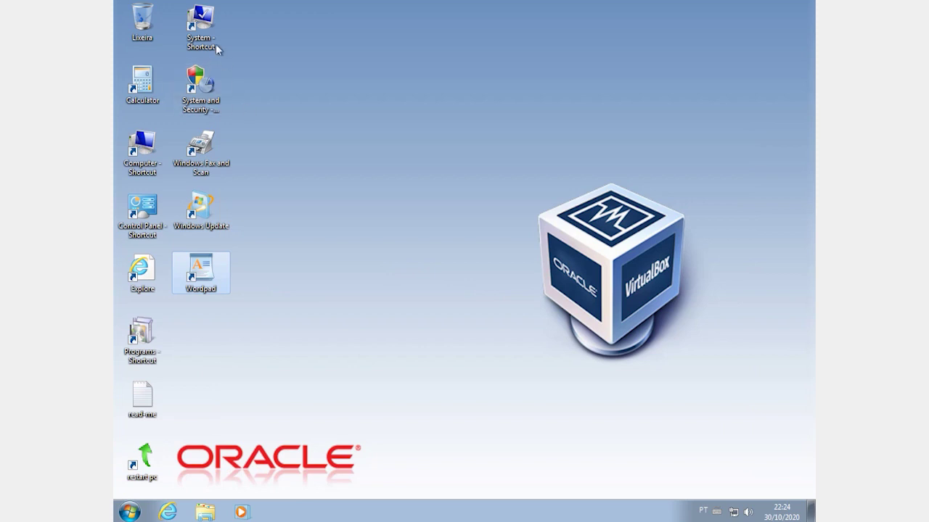
Open the System information from the desktop, review it down to the Windows activation section, and close it.
{"action": "left_click", "coordinate": [206, 23]}
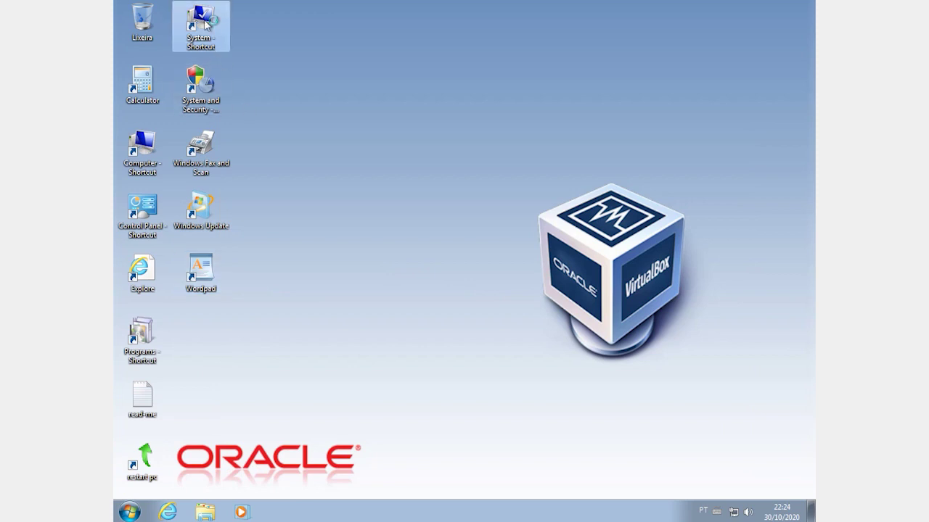
{"action": "double_click", "coordinate": [207, 23]}
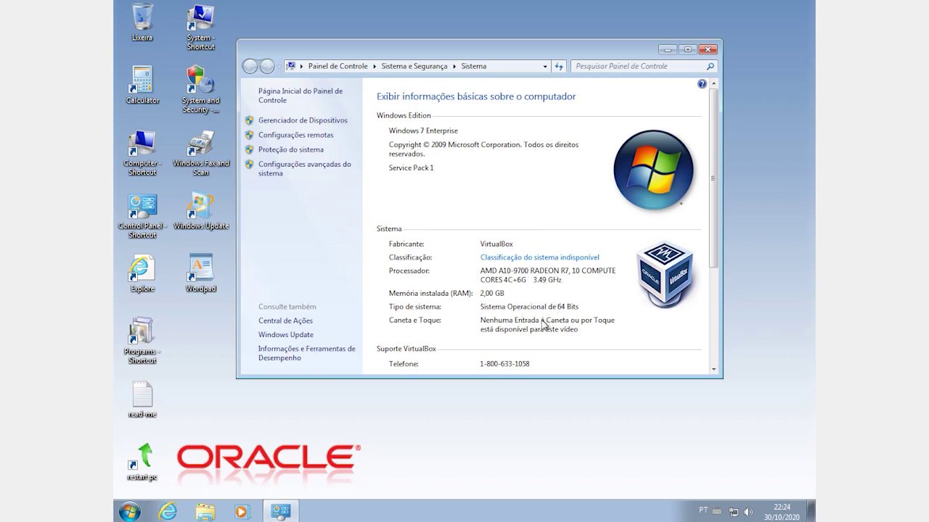
{"action": "scroll", "coordinate": [545, 324], "scroll_direction": "down", "scroll_amount": 5}
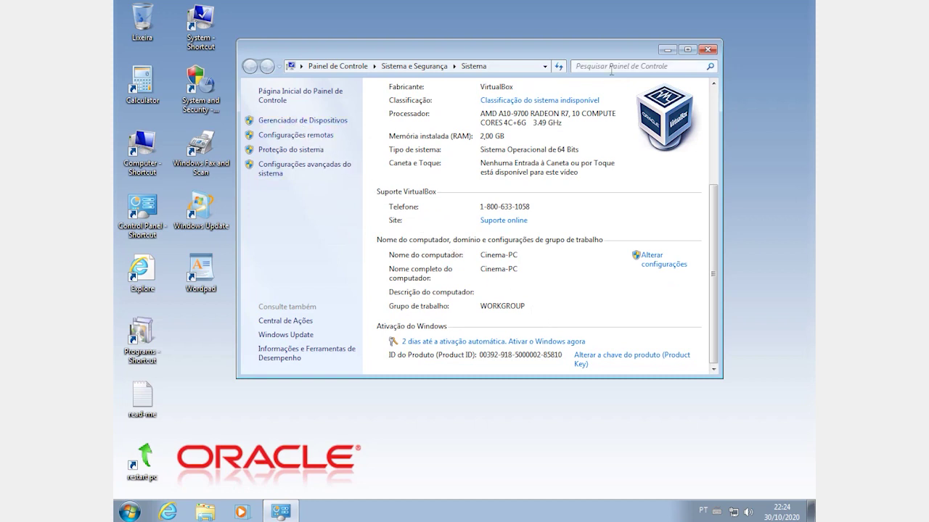
{"action": "left_click", "coordinate": [708, 50]}
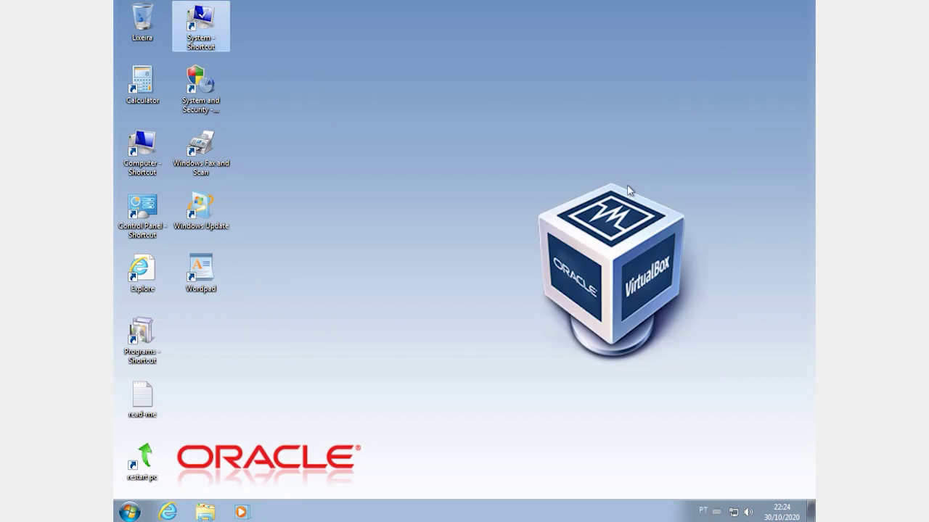
{"action": "right_click", "coordinate": [491, 193]}
{"action": "left_click", "coordinate": [525, 226]}
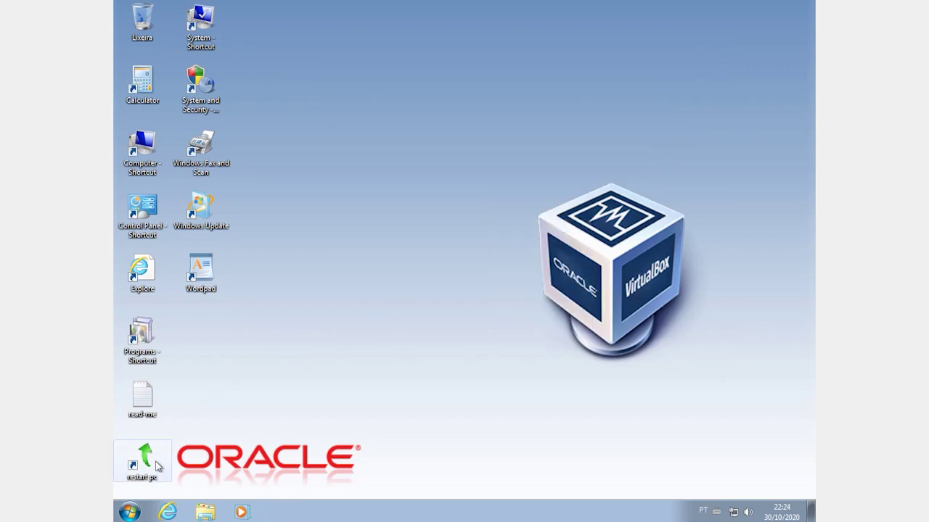
{"action": "left_click", "coordinate": [129, 512]}
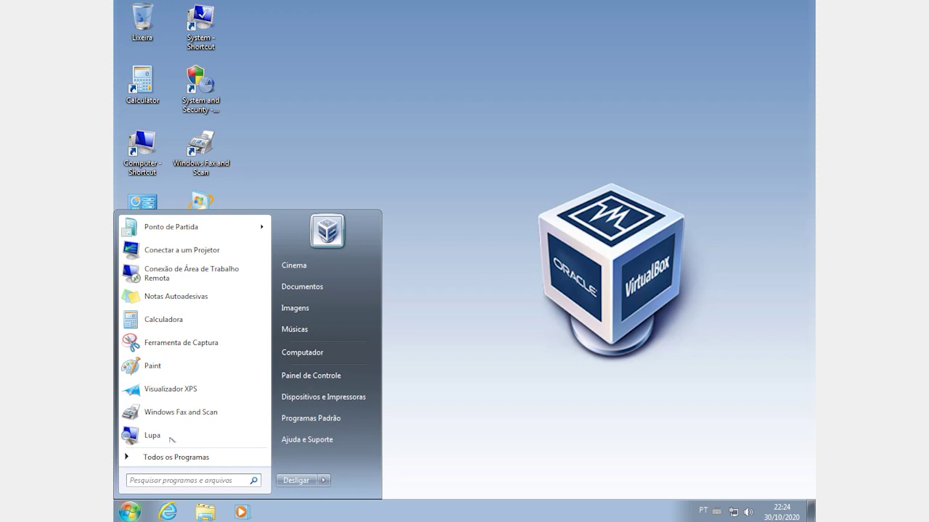
{"action": "left_click", "coordinate": [138, 512]}
{"action": "left_click", "coordinate": [137, 514]}
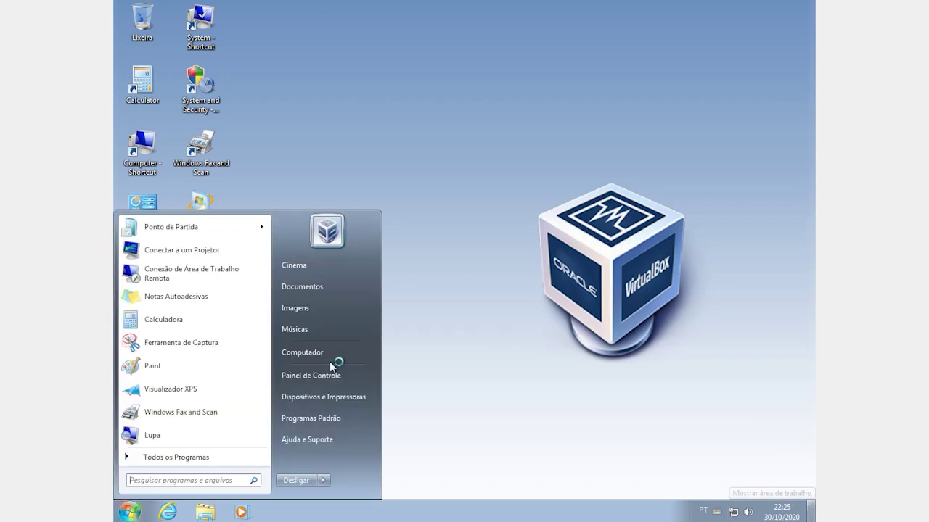
{"action": "left_click", "coordinate": [424, 312]}
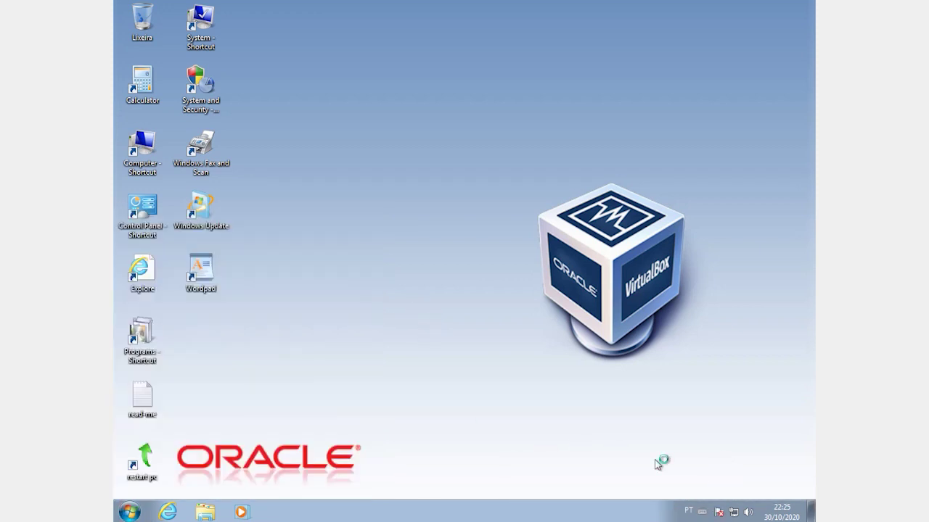
{"action": "key", "text": "super"}
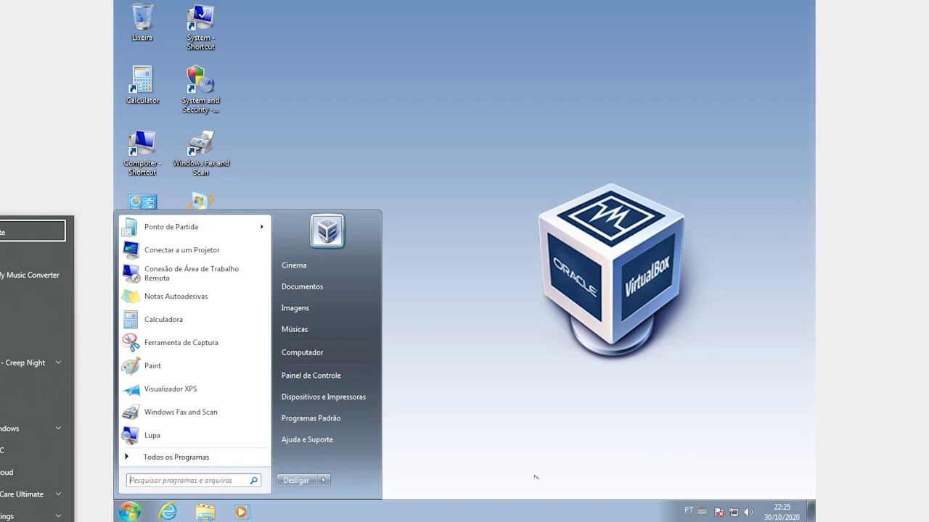
{"action": "left_click", "coordinate": [219, 481]}
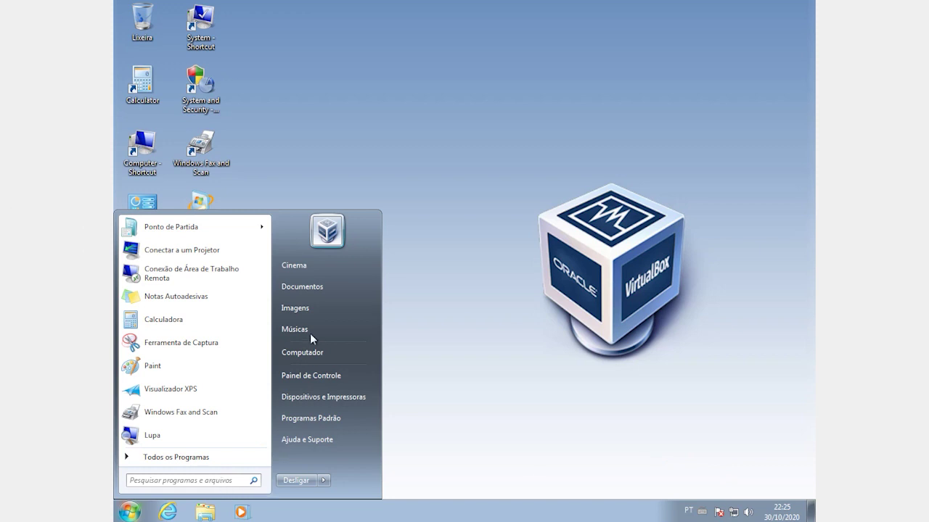
{"action": "left_click", "coordinate": [312, 189]}
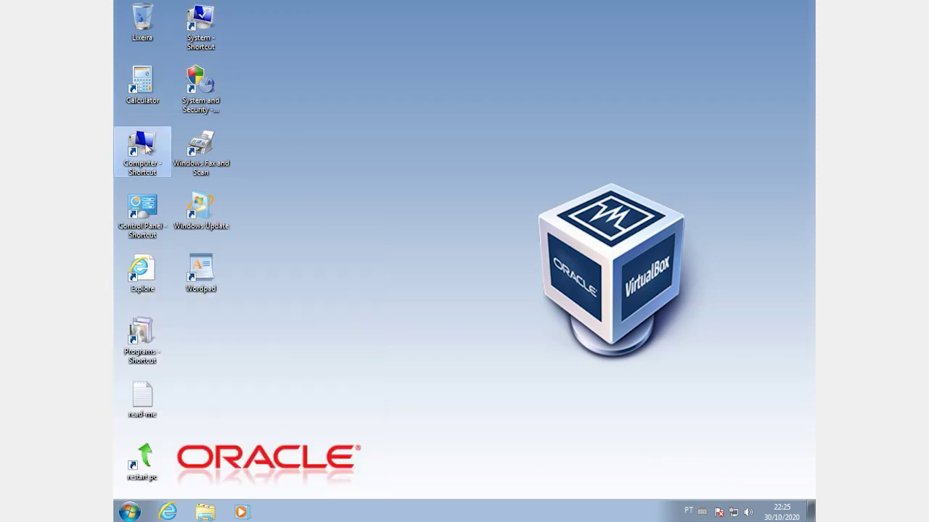
Open the Computer window from the desktop and turn on the Magnifier.
{"action": "double_click", "coordinate": [143, 145]}
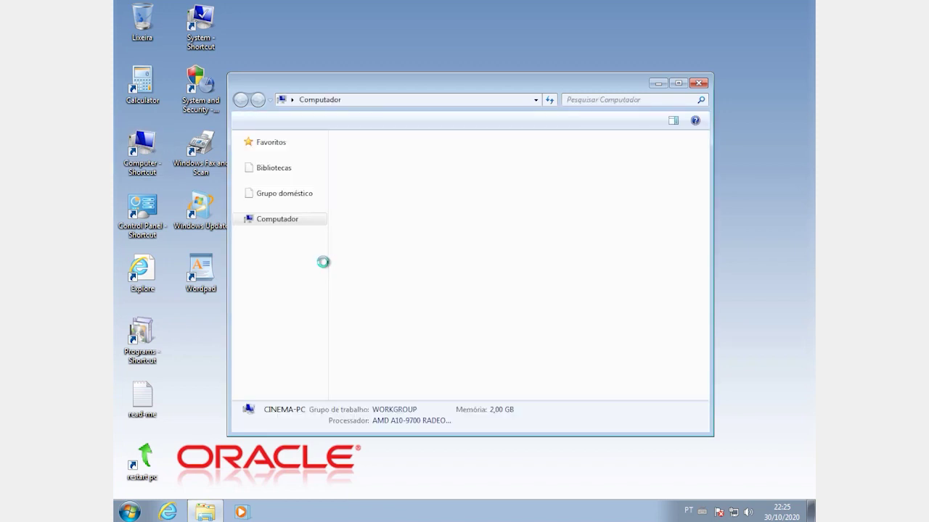
{"action": "key", "text": "super+plus"}
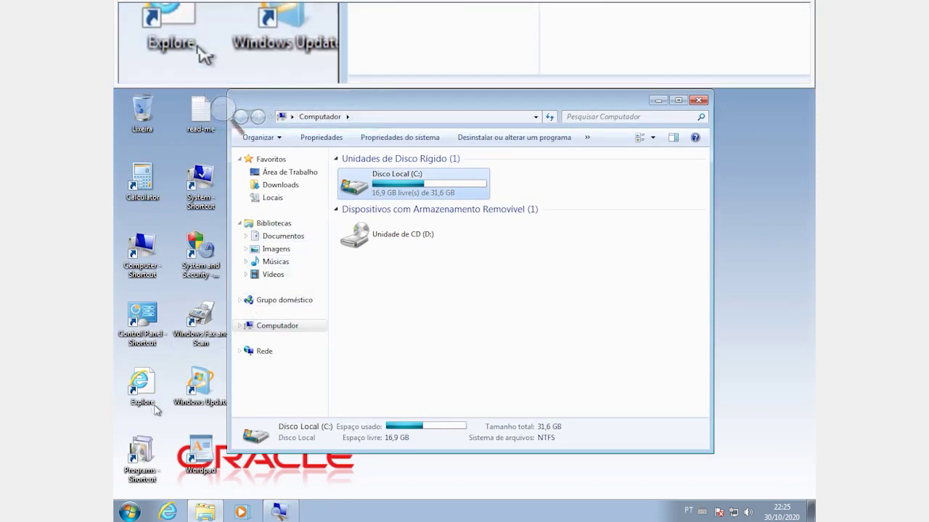
Open the Games Explorer (Explorador de Jogos), dismiss its configuration dialog, and close both the Games window and the Magnifier.
{"action": "left_click", "coordinate": [130, 512]}
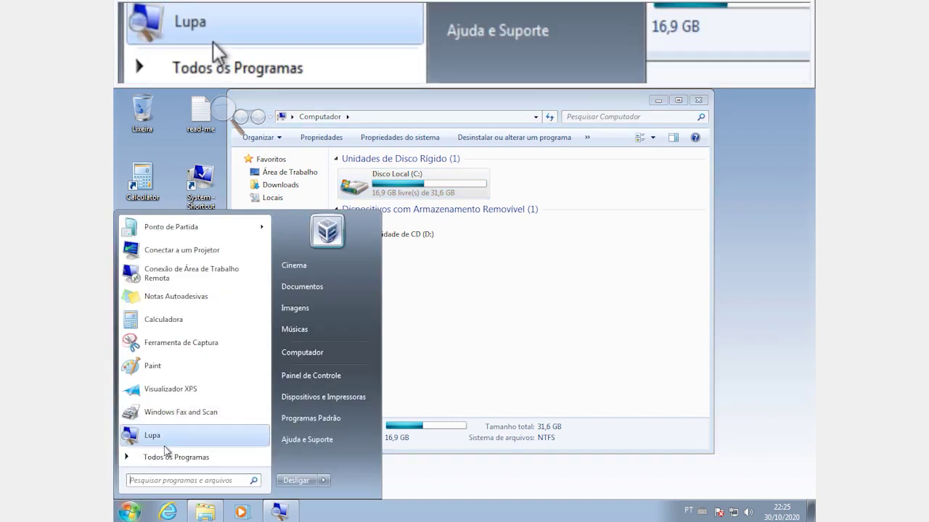
{"action": "left_click", "coordinate": [166, 455]}
{"action": "left_click", "coordinate": [152, 350]}
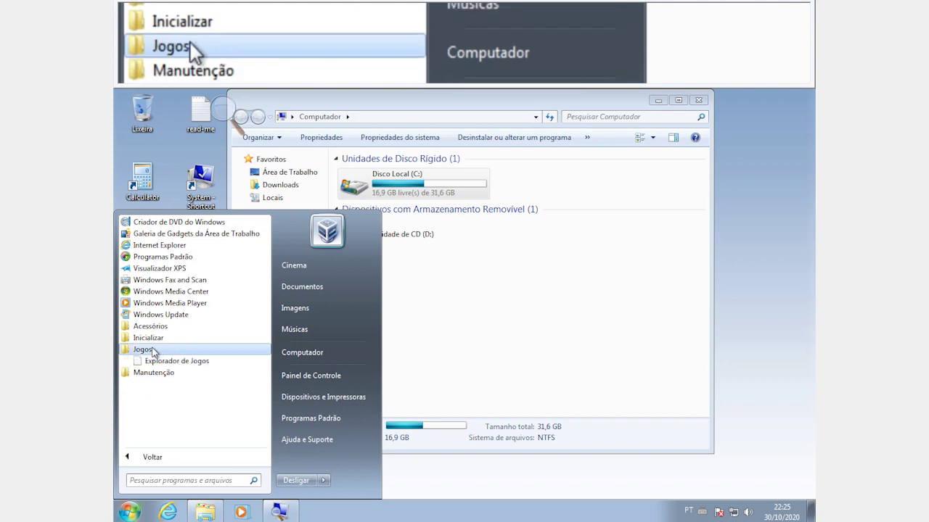
{"action": "left_click", "coordinate": [156, 361]}
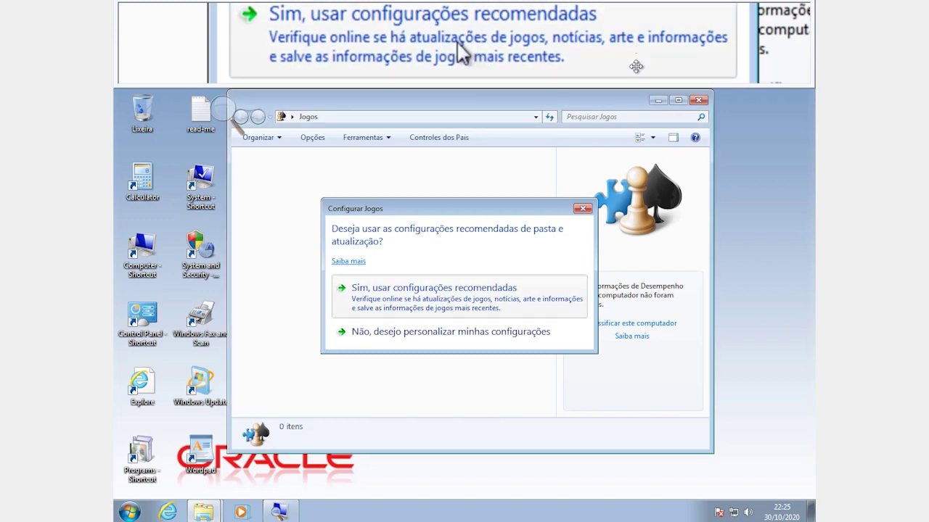
{"action": "key", "text": "Escape"}
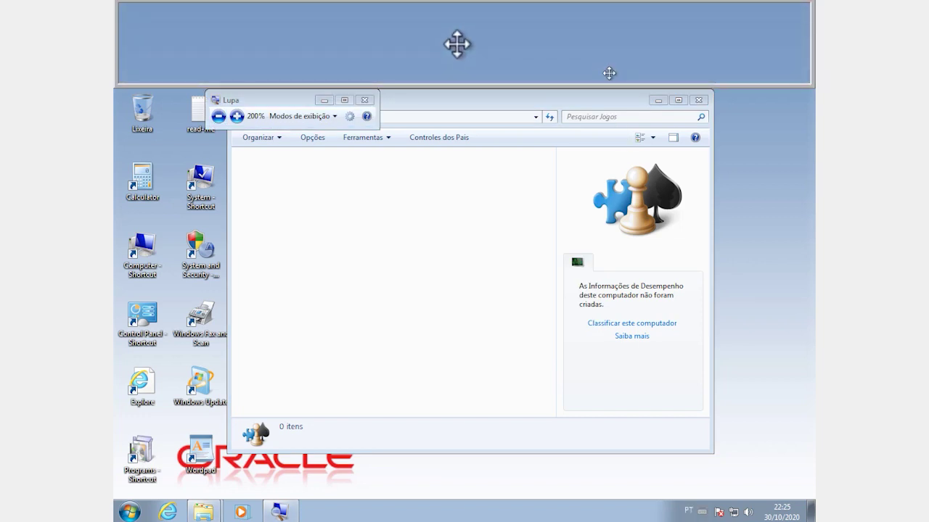
{"action": "left_click", "coordinate": [698, 100]}
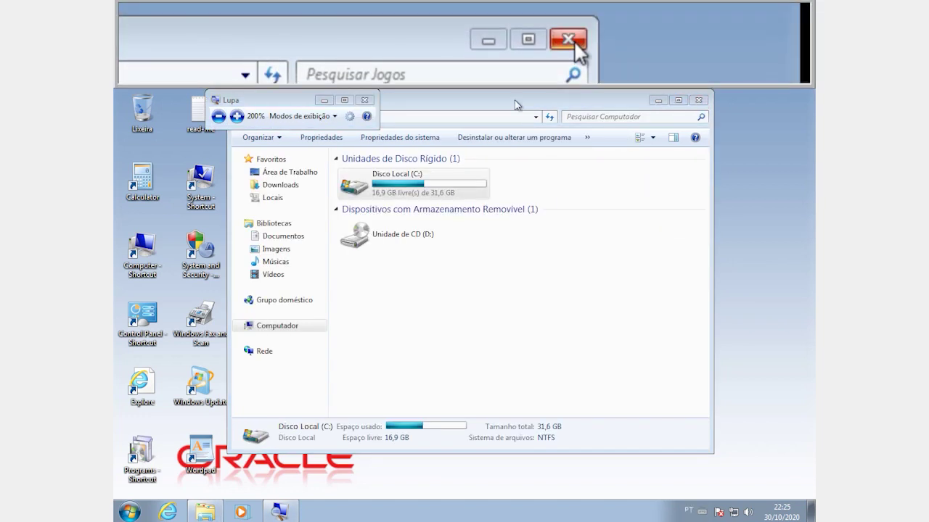
{"action": "left_click", "coordinate": [364, 100]}
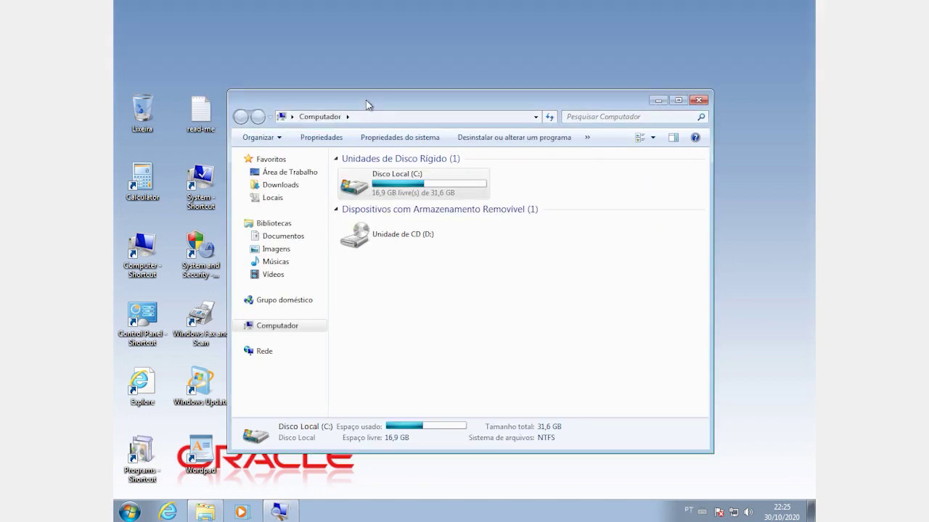
View the Imagens library and open the Amostra de Música folder in the Músicas library.
{"action": "left_click", "coordinate": [281, 251]}
{"action": "left_click", "coordinate": [274, 264]}
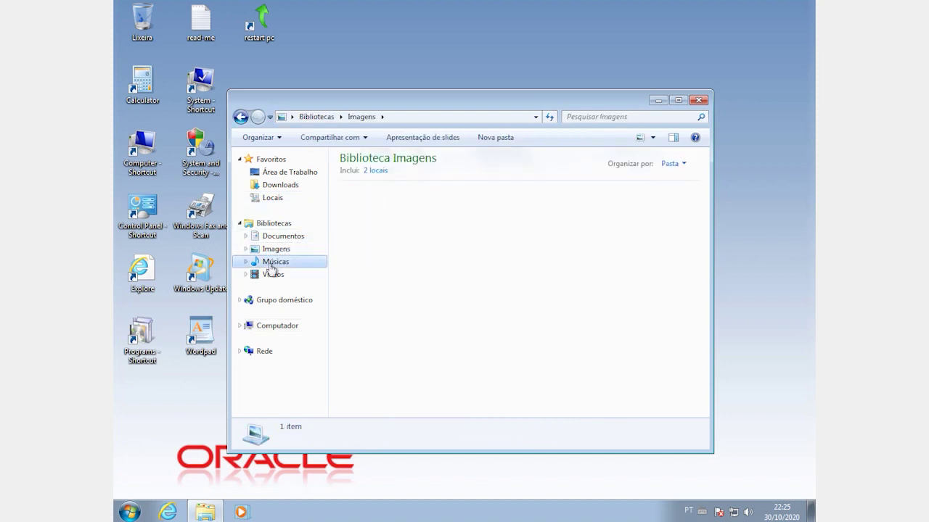
{"action": "left_click", "coordinate": [374, 208]}
{"action": "double_click", "coordinate": [374, 208]}
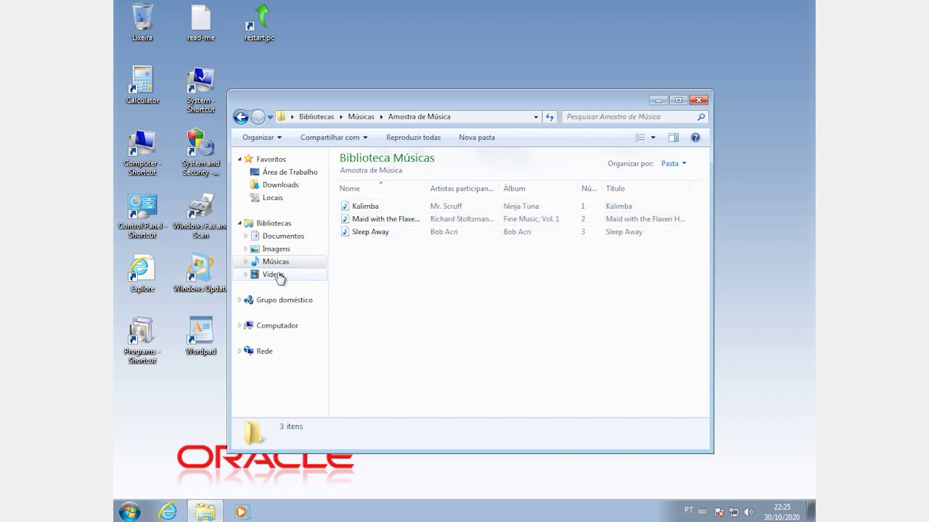
Open the Amostras de Vídeos folder in the Vídeos library.
{"action": "left_click", "coordinate": [302, 278]}
{"action": "left_click", "coordinate": [368, 217]}
{"action": "double_click", "coordinate": [368, 218]}
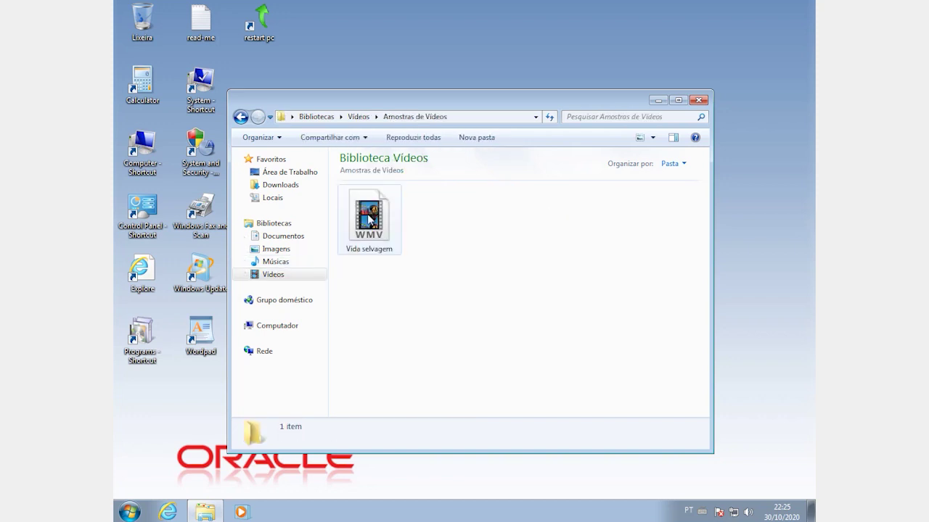
Play the Vida selvagem sample video with Windows Media Player's Configurações recomendadas, and close the video folder window.
{"action": "left_click", "coordinate": [369, 218]}
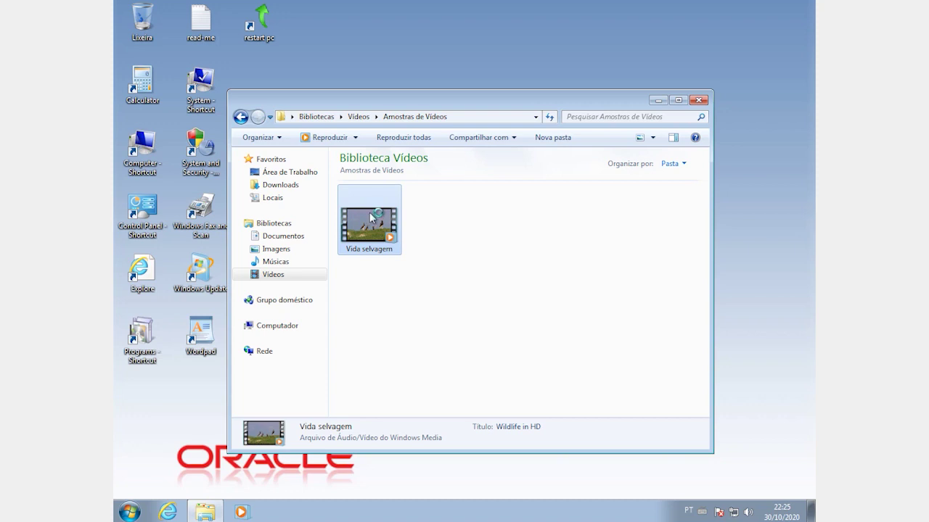
{"action": "mouse_move", "coordinate": [370, 218]}
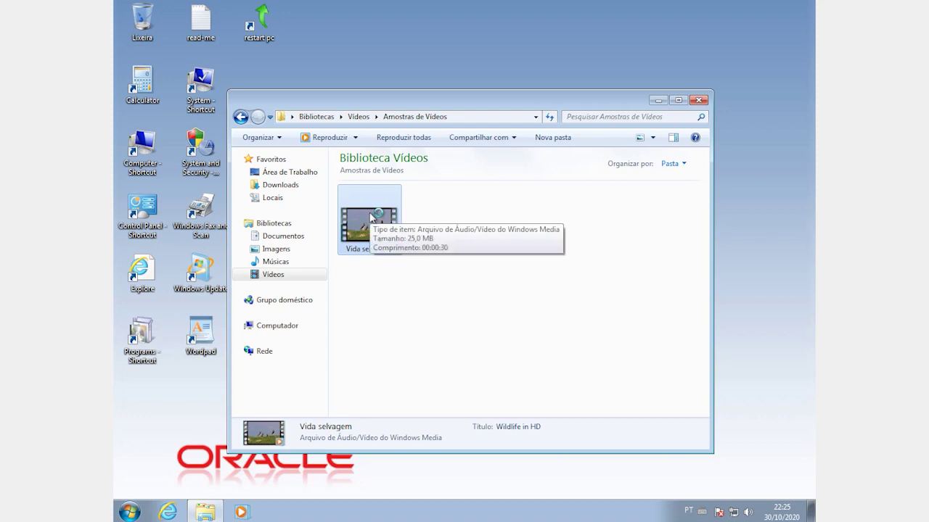
{"action": "double_click", "coordinate": [371, 218]}
{"action": "left_click", "coordinate": [695, 100]}
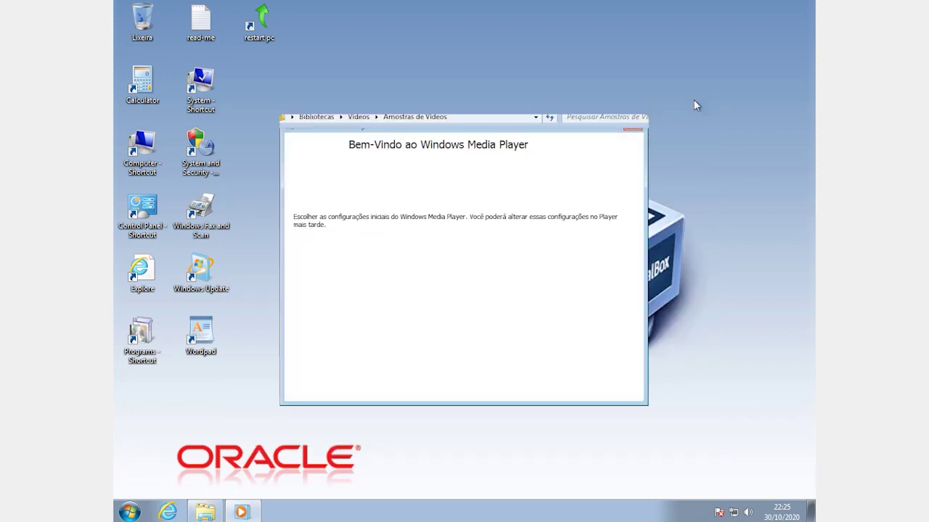
{"action": "left_click", "coordinate": [421, 242]}
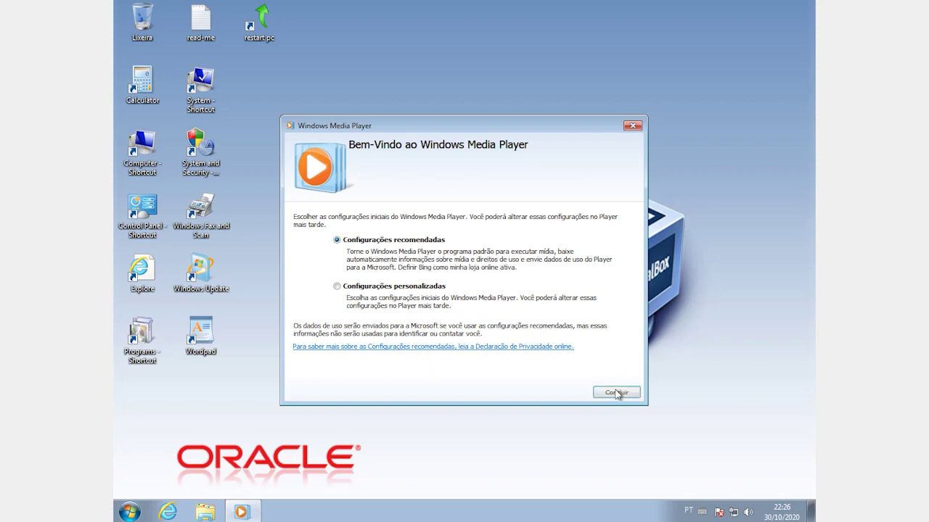
{"action": "left_click", "coordinate": [616, 393]}
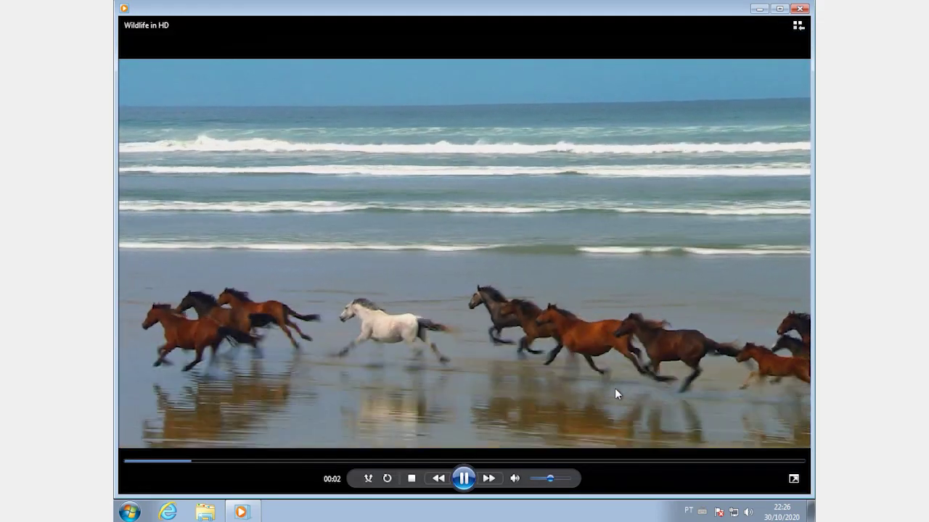
Skip ahead past the middle of the playing wildlife video and close the player.
{"action": "left_click", "coordinate": [579, 461]}
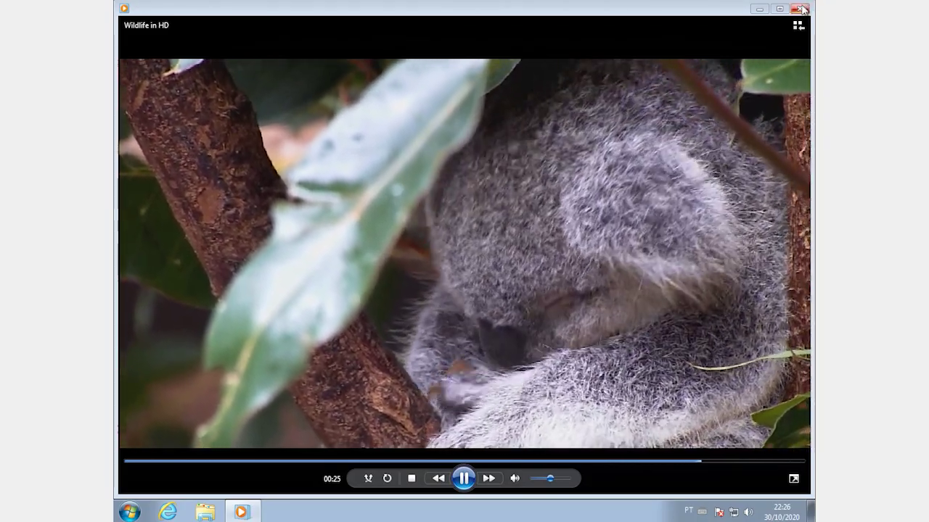
{"action": "left_click", "coordinate": [803, 9]}
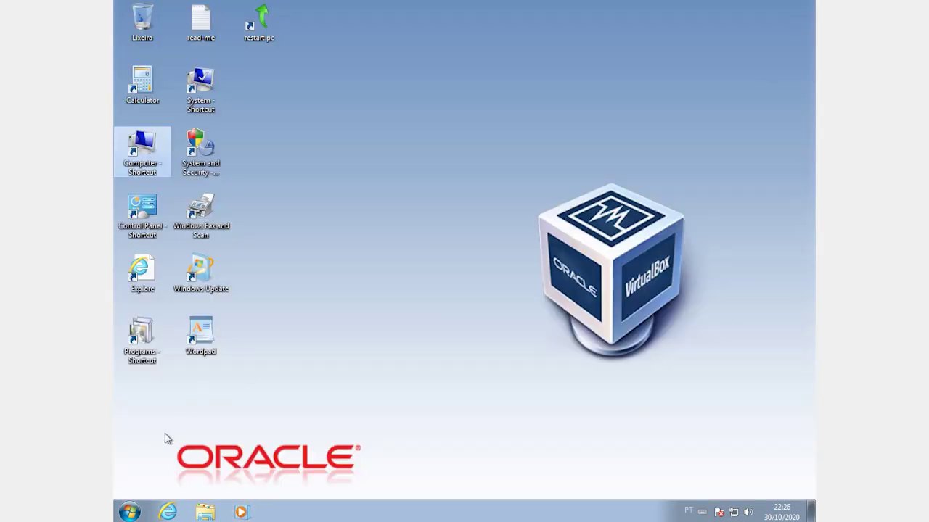
Launch Internet Explorer, enter google.com as the address, and accept the recommended security, privacy and compatibility settings.
{"action": "left_click", "coordinate": [167, 512]}
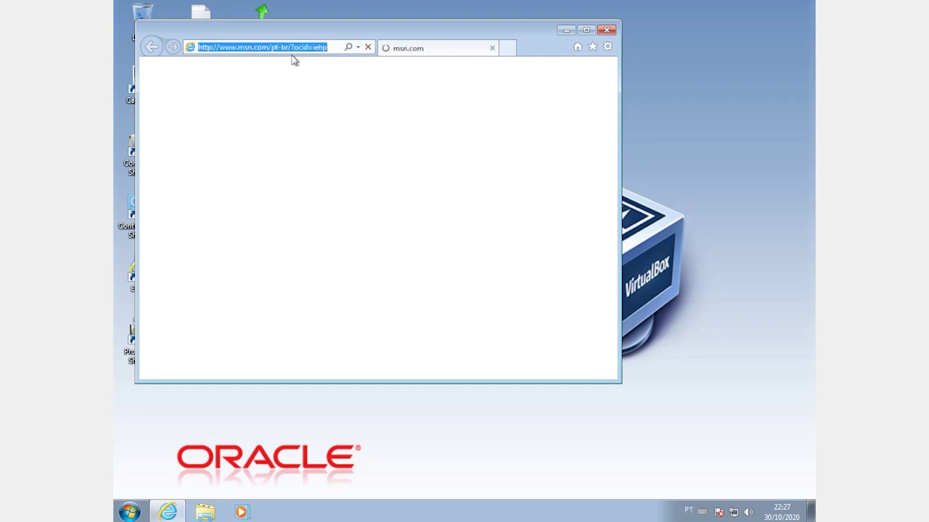
{"action": "type", "text": "google.com"}
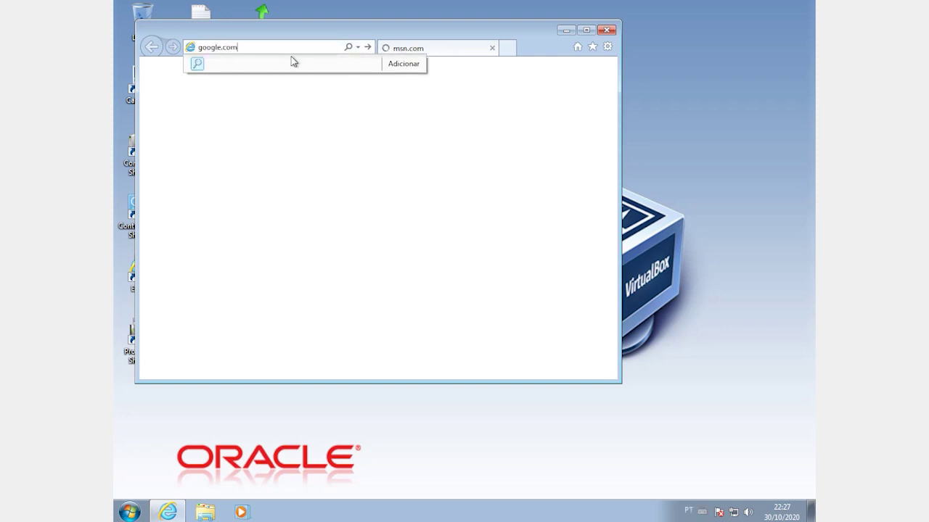
{"action": "key", "text": "Return"}
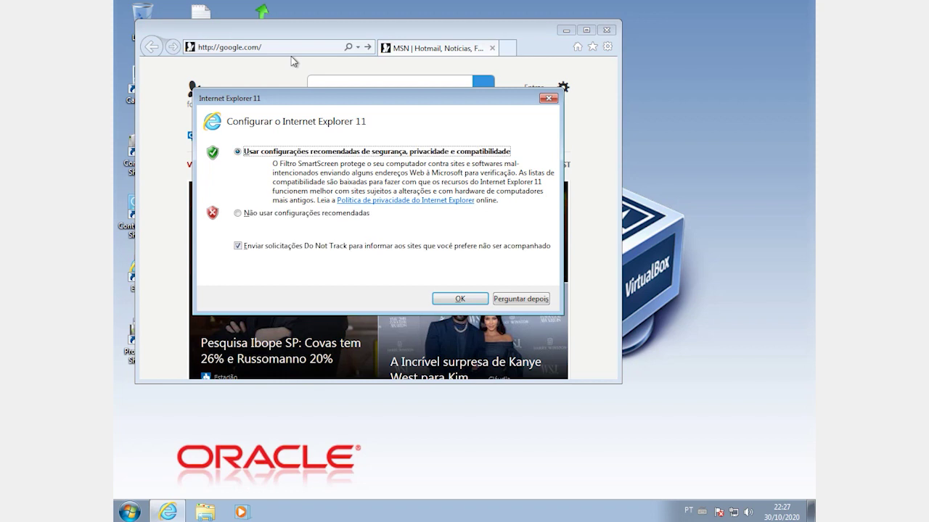
{"action": "left_click", "coordinate": [455, 299]}
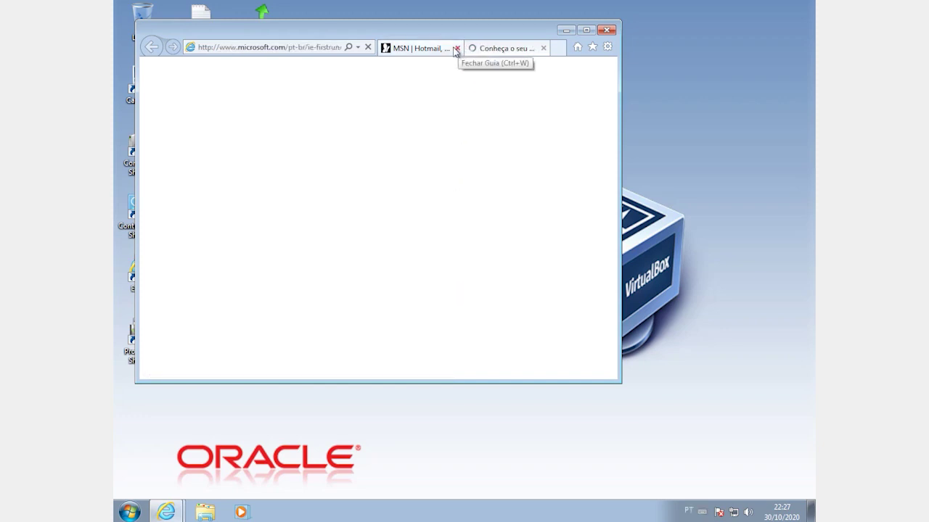
Close the MSN tab and load google.com in the remaining browser tab.
{"action": "left_click", "coordinate": [458, 49]}
{"action": "left_click", "coordinate": [271, 49]}
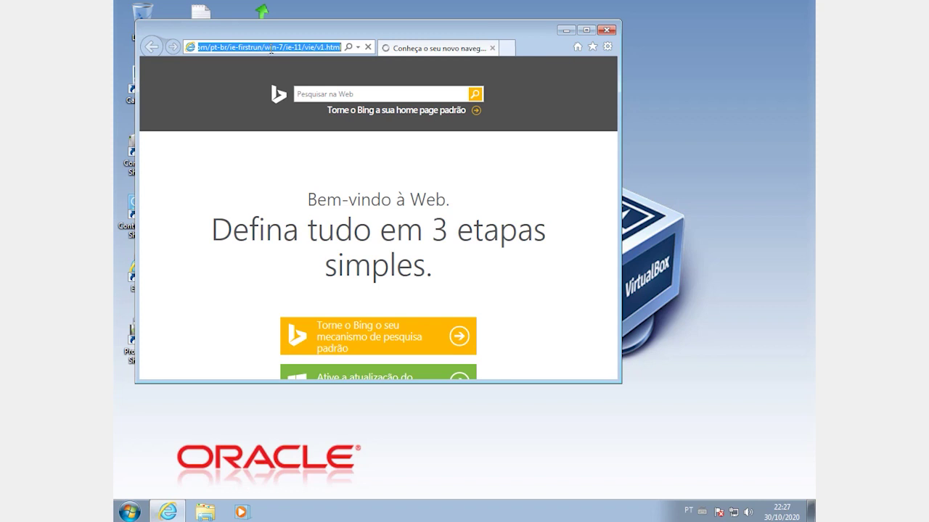
{"action": "type", "text": "google.com"}
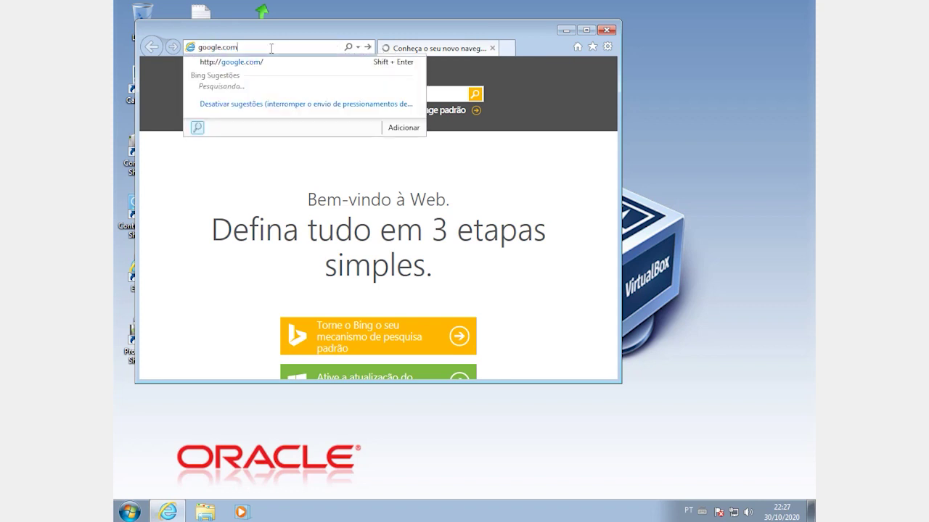
{"action": "key", "text": "Return"}
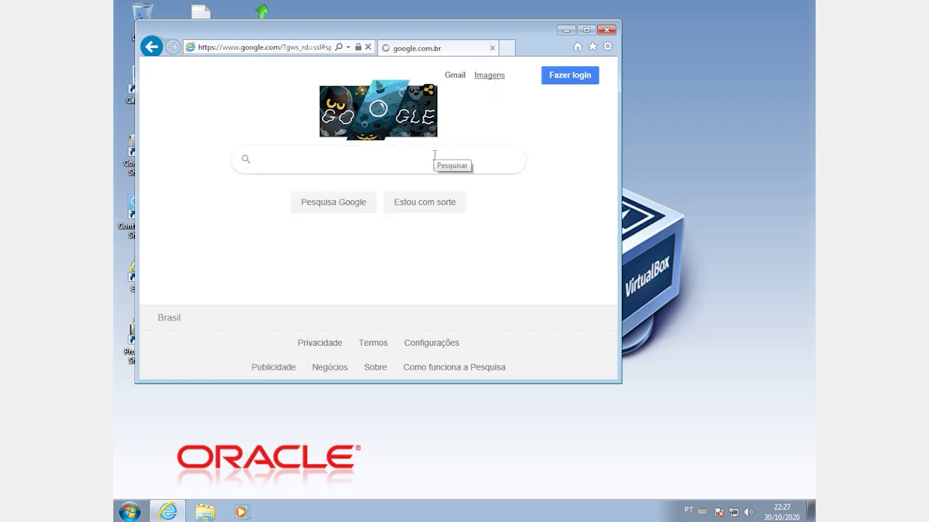
Search Google Imagens for "cinema 4d", look through the image results, and close the browser.
{"action": "type", "text": "cinema 4d"}
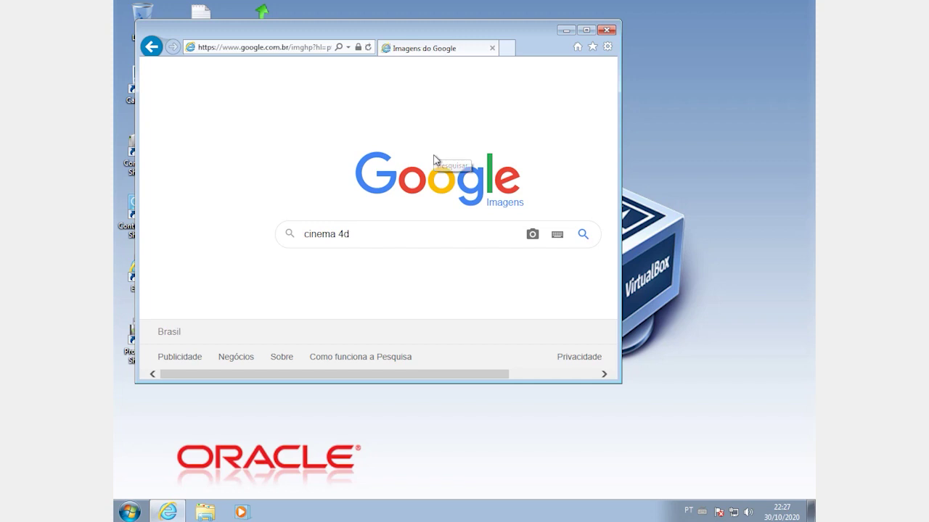
{"action": "key", "text": "Return"}
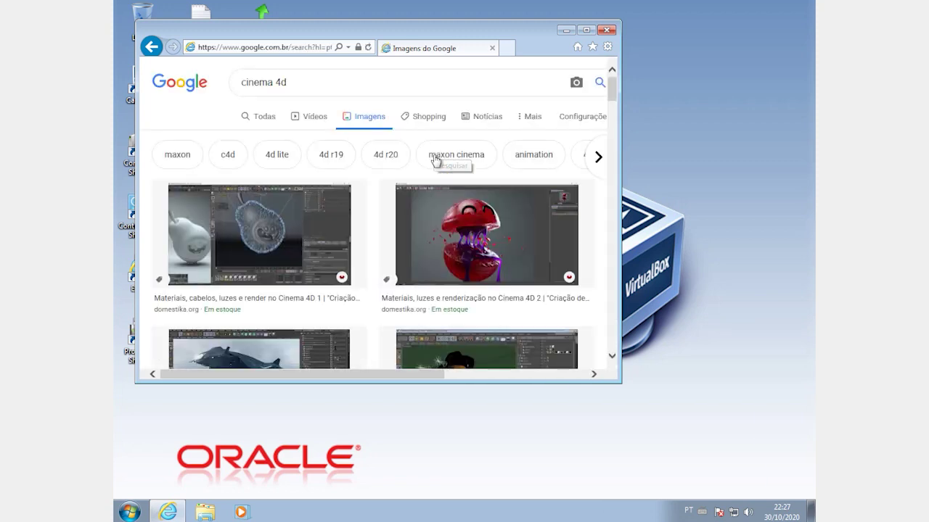
{"action": "scroll", "coordinate": [436, 161], "scroll_direction": "down", "scroll_amount": 3}
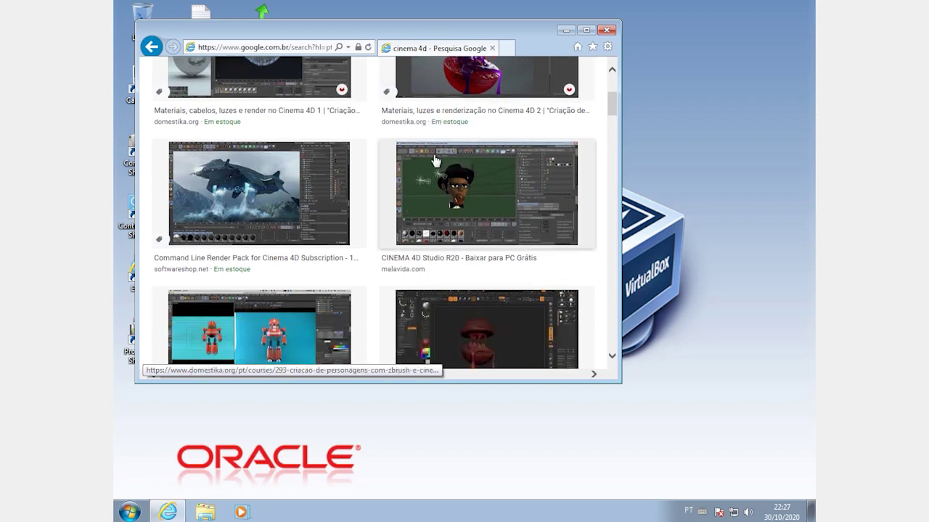
{"action": "scroll", "coordinate": [436, 161], "scroll_direction": "down", "scroll_amount": 2}
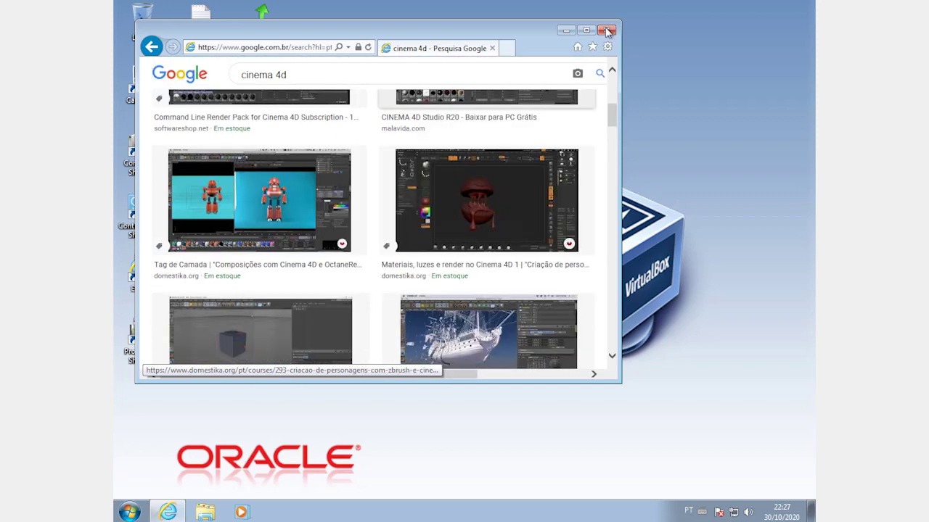
{"action": "left_click", "coordinate": [607, 31]}
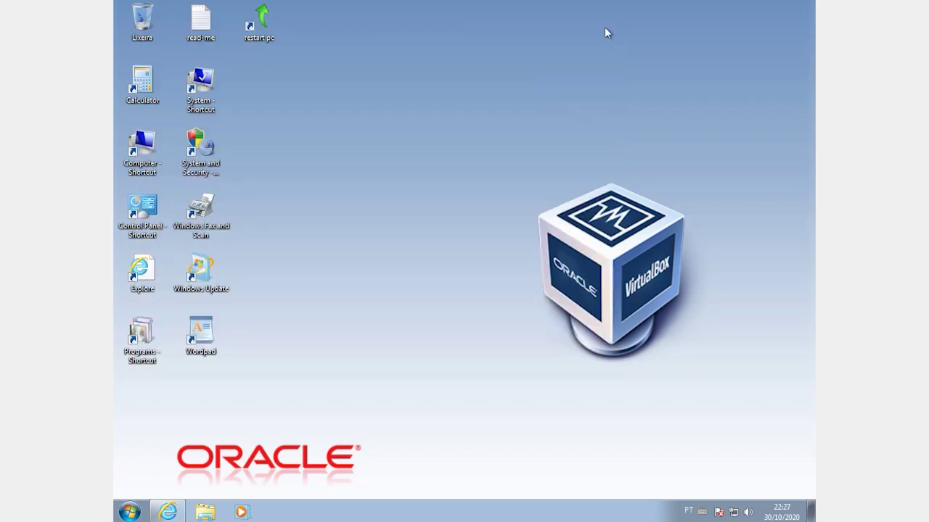
Open the desktop gadget gallery and add the Relógio, Medidor de CPU, Quebra-cabeça and Calendário gadgets to the desktop.
{"action": "right_click", "coordinate": [535, 87]}
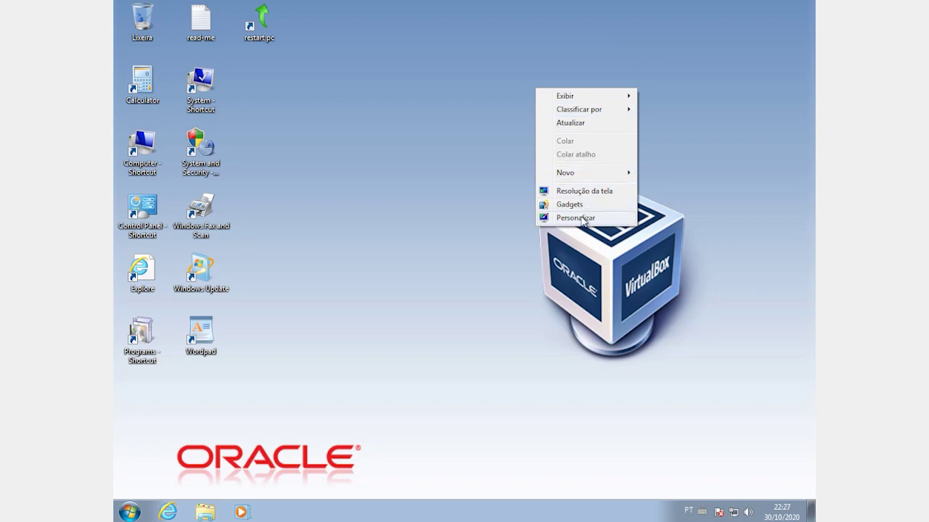
{"action": "left_click", "coordinate": [581, 205]}
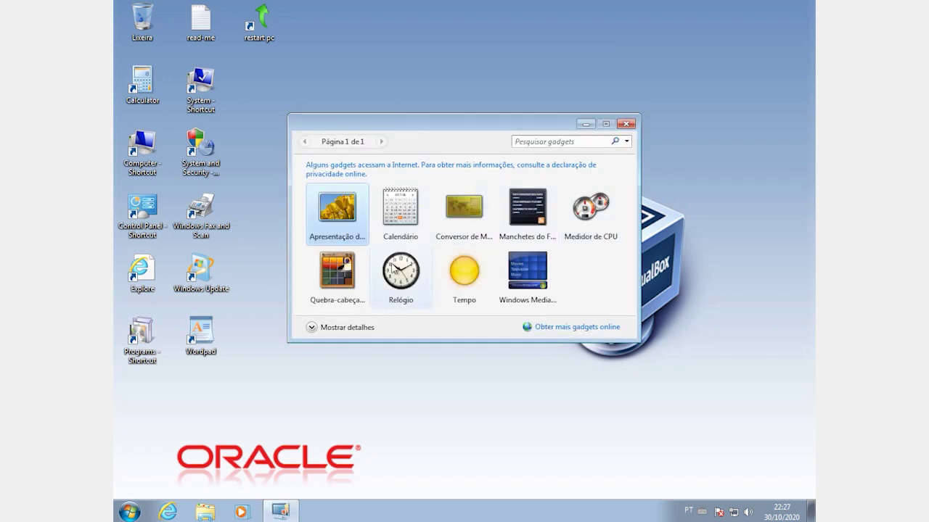
{"action": "left_click", "coordinate": [392, 269]}
{"action": "double_click", "coordinate": [393, 269]}
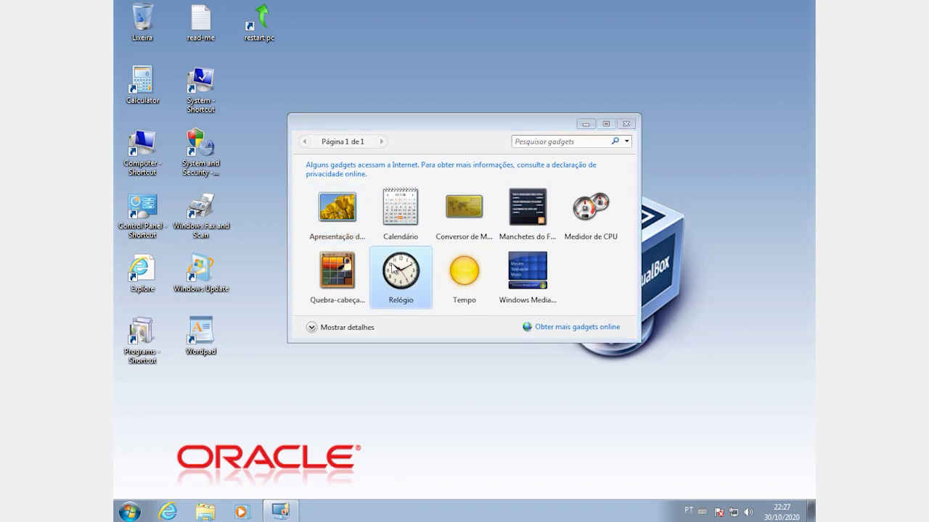
{"action": "left_click", "coordinate": [575, 210]}
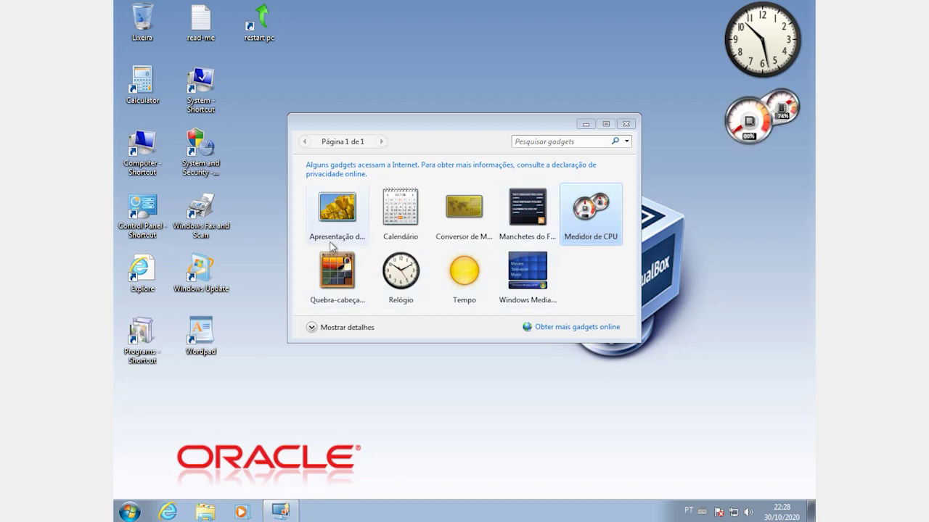
{"action": "double_click", "coordinate": [338, 276]}
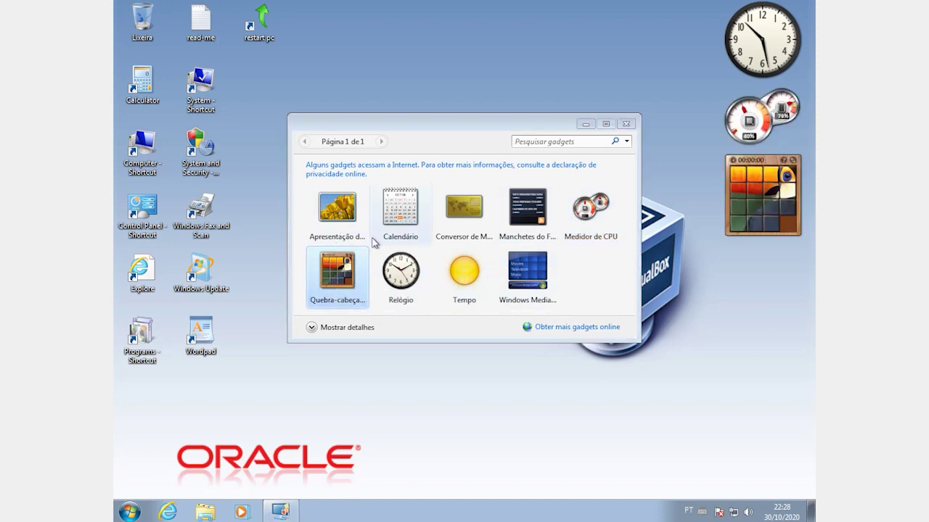
{"action": "double_click", "coordinate": [403, 219]}
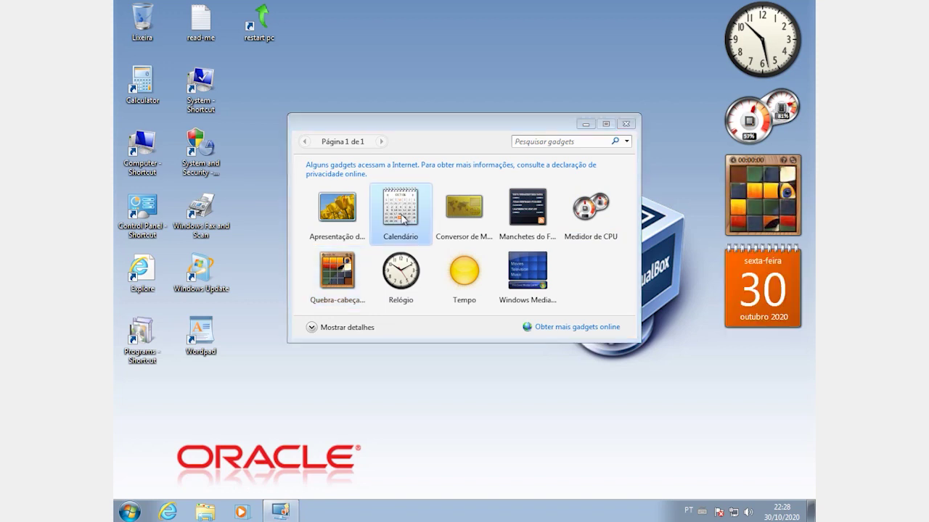
Change the Relógio gadget to the second clock design and name it Relojinho.
{"action": "right_click", "coordinate": [751, 45]}
{"action": "mouse_move", "coordinate": [749, 104]}
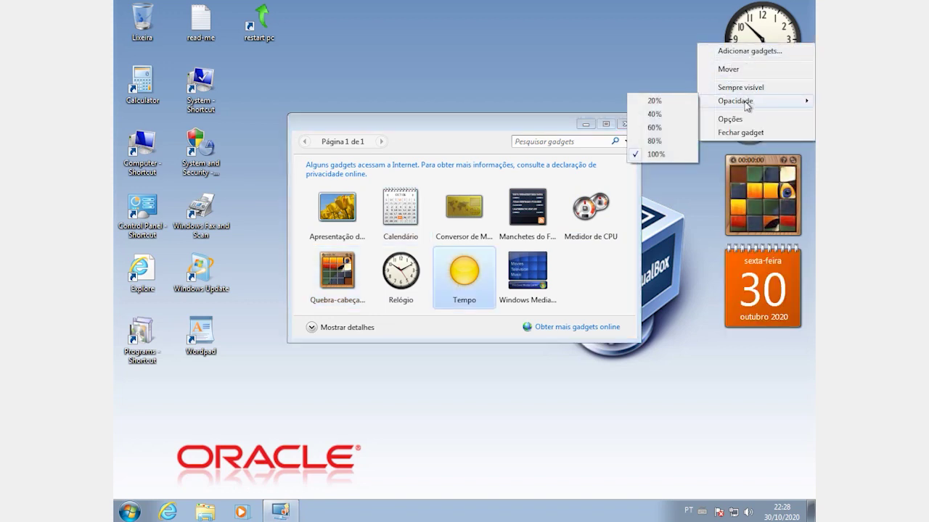
{"action": "left_click", "coordinate": [739, 120]}
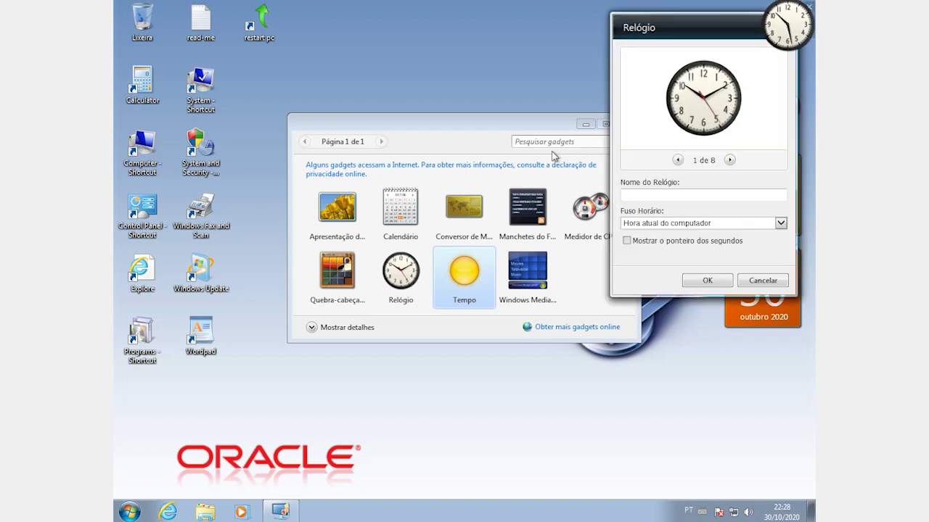
{"action": "left_click", "coordinate": [730, 160]}
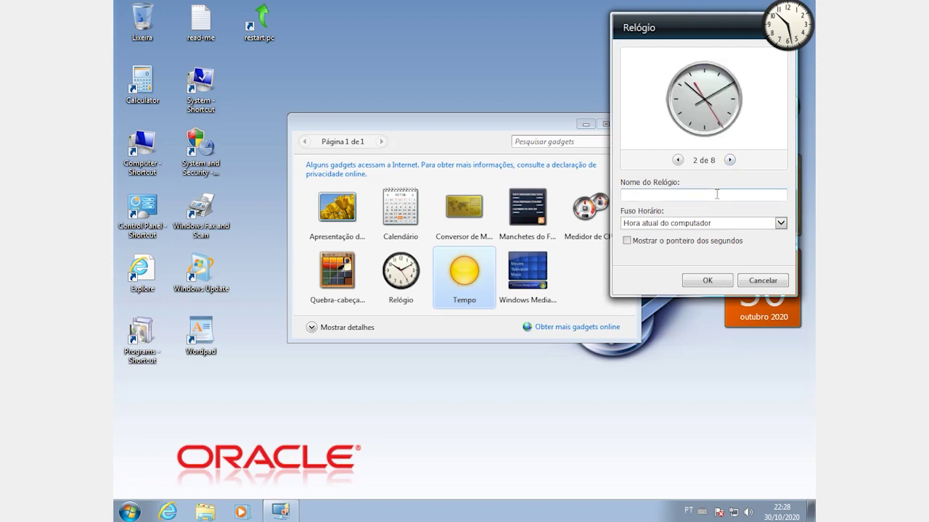
{"action": "type", "text": "Relojinho"}
{"action": "left_click", "coordinate": [691, 280]}
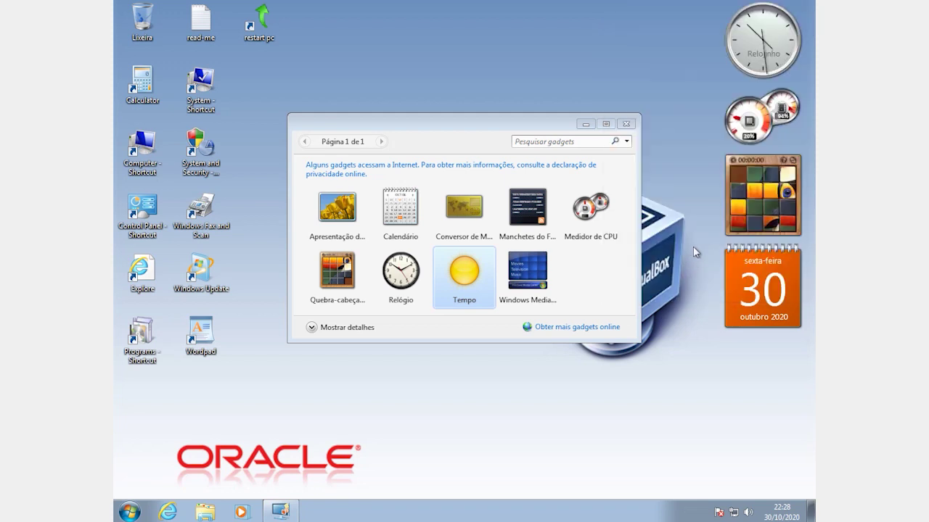
Switch the CPU meter gadget to its larger size.
{"action": "mouse_move", "coordinate": [757, 127]}
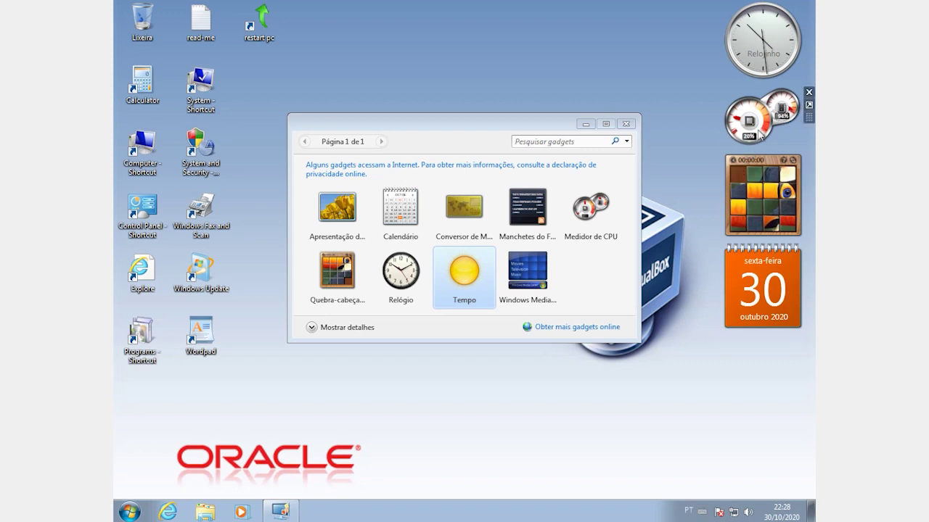
{"action": "right_click", "coordinate": [770, 122]}
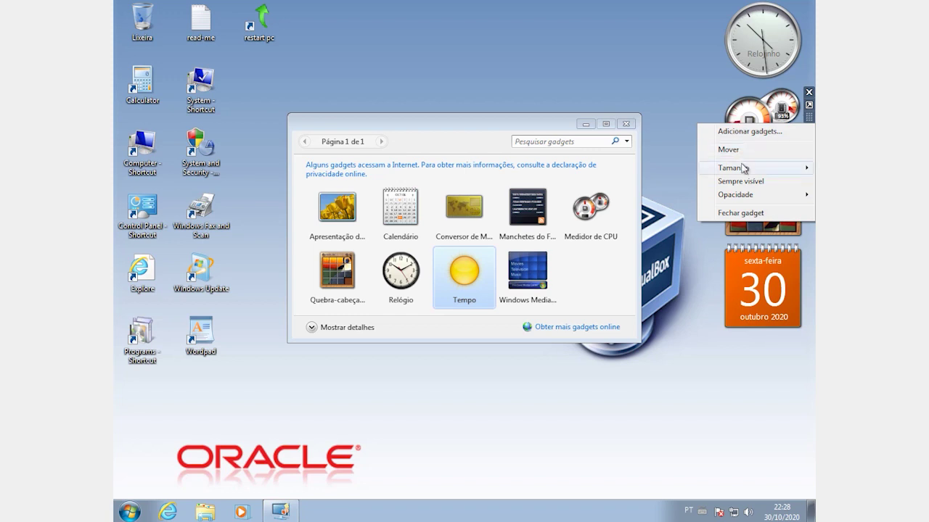
{"action": "mouse_move", "coordinate": [743, 169]}
{"action": "left_click", "coordinate": [658, 182]}
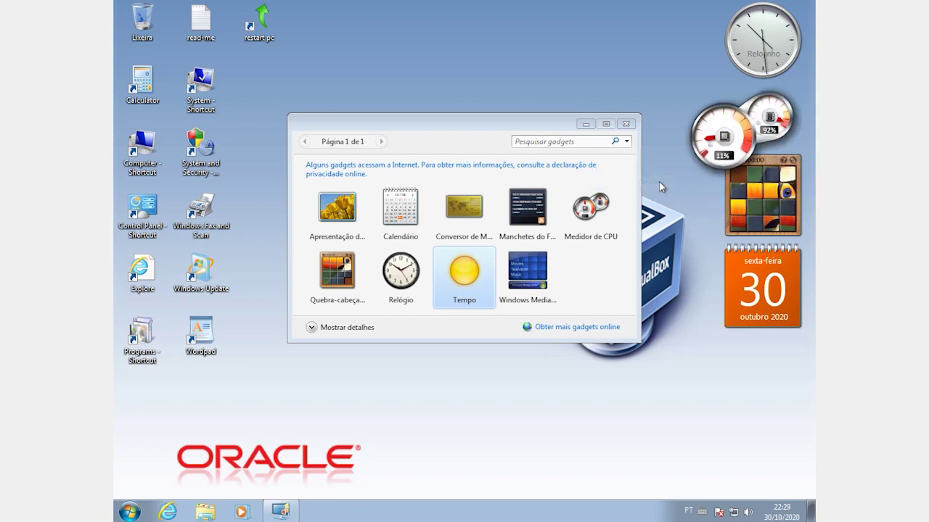
Return the CPU meter gadget to its smaller size.
{"action": "right_click", "coordinate": [723, 141]}
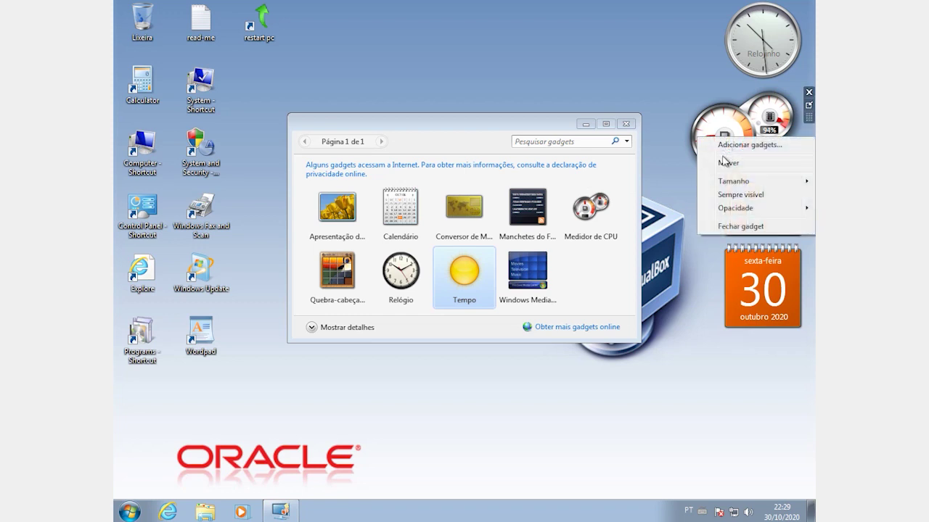
{"action": "mouse_move", "coordinate": [729, 181]}
{"action": "left_click", "coordinate": [686, 181]}
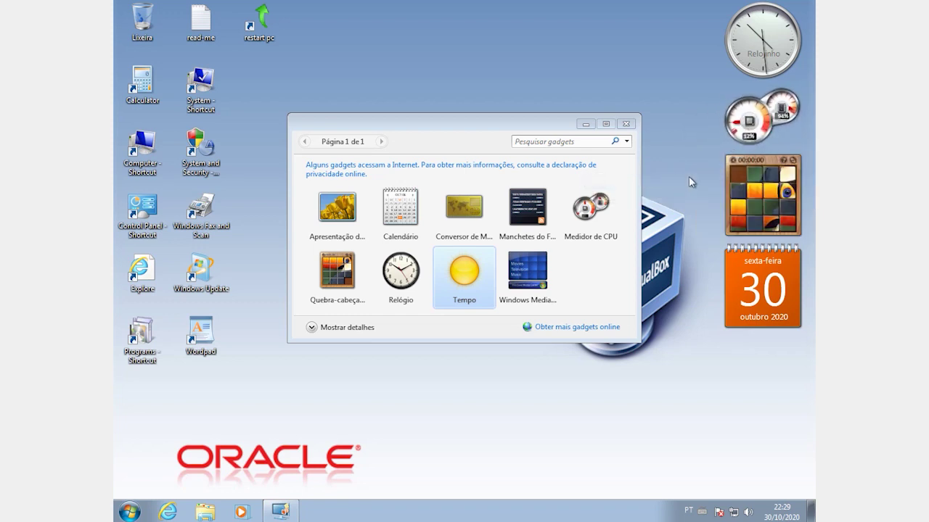
Try sliding tiles in the Quebra-cabeça gadget on the desktop.
{"action": "left_click", "coordinate": [768, 179]}
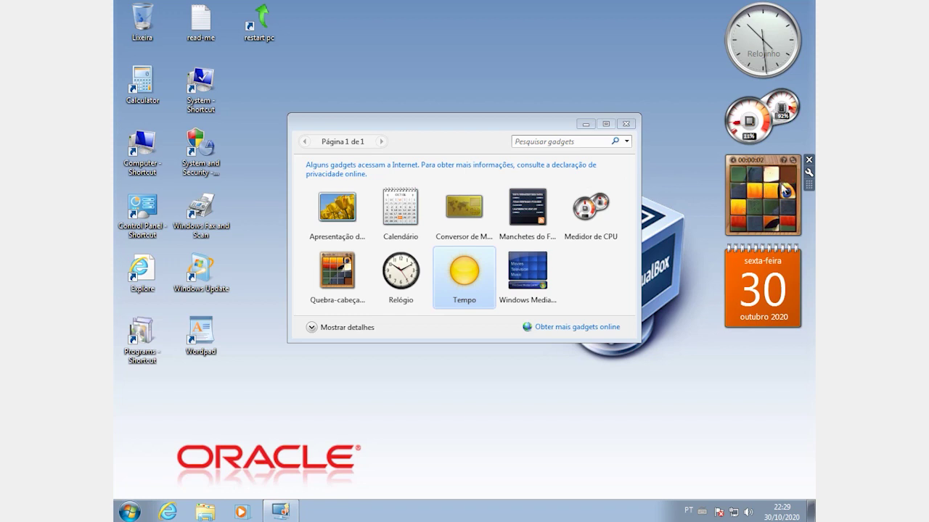
{"action": "left_click", "coordinate": [787, 179]}
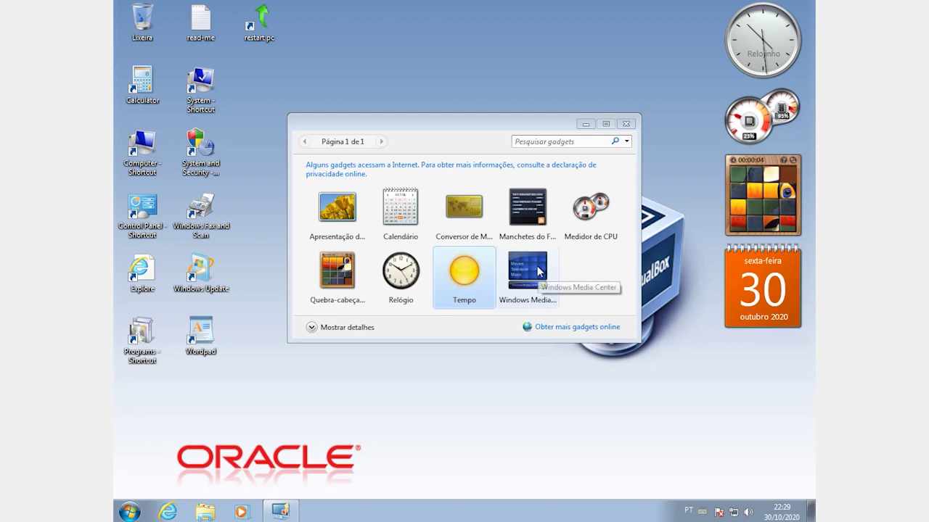
{"action": "key", "text": "F12"}
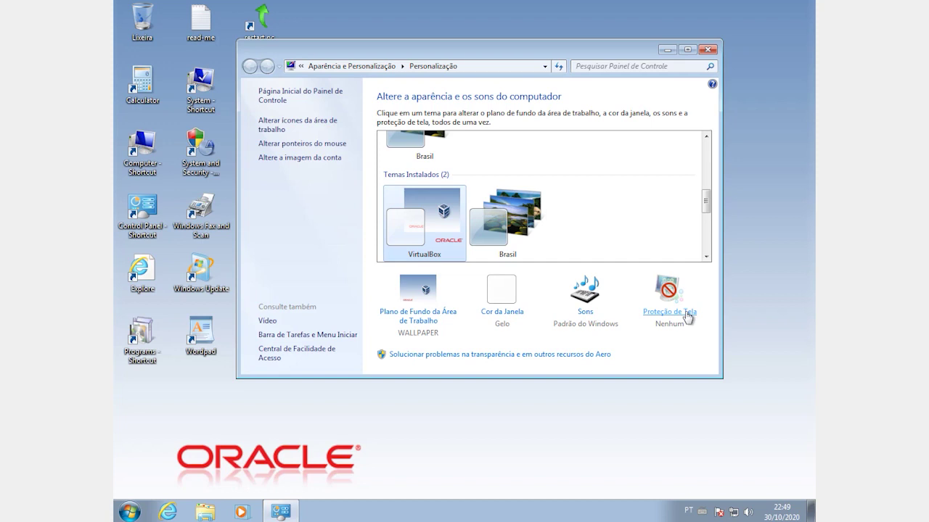
Apply the installed Brasil theme to the desktop.
{"action": "left_click", "coordinate": [500, 228]}
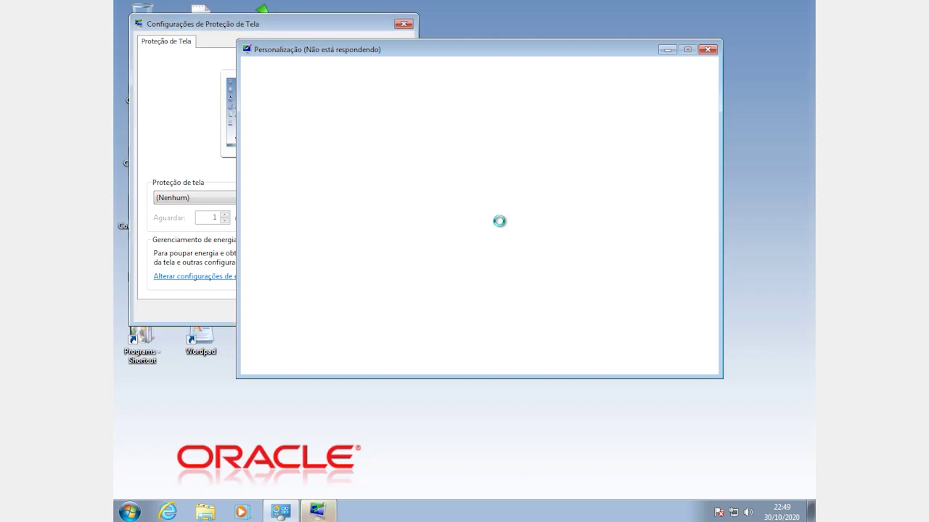
{"action": "left_click", "coordinate": [288, 27]}
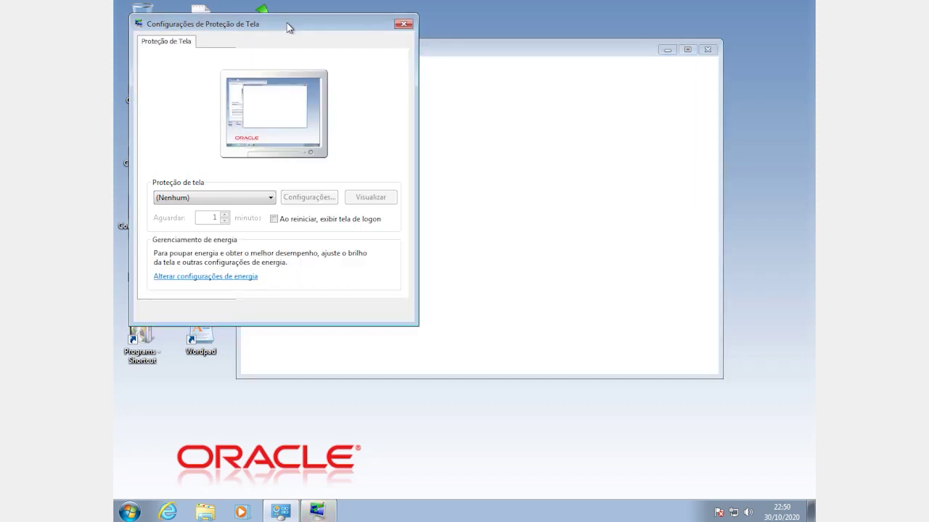
{"action": "left_click", "coordinate": [267, 198]}
{"action": "left_click", "coordinate": [230, 255]}
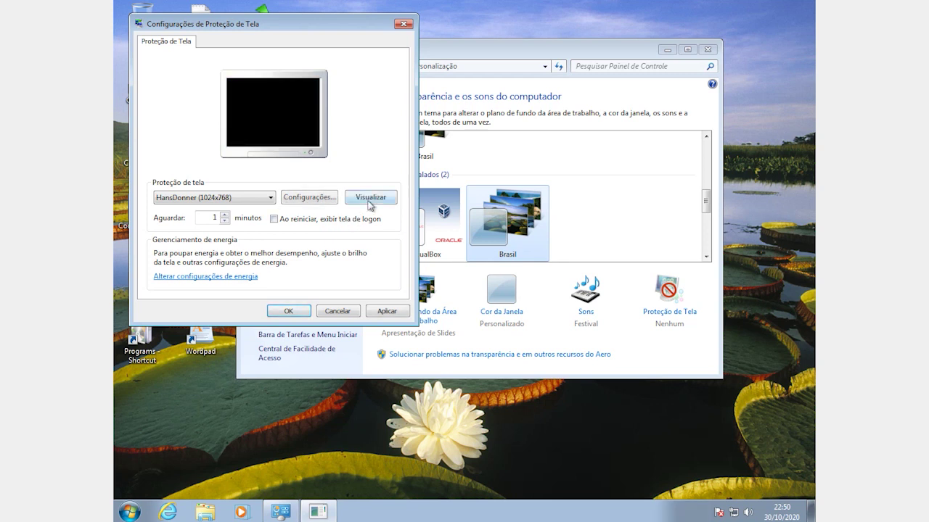
{"action": "left_click", "coordinate": [370, 197]}
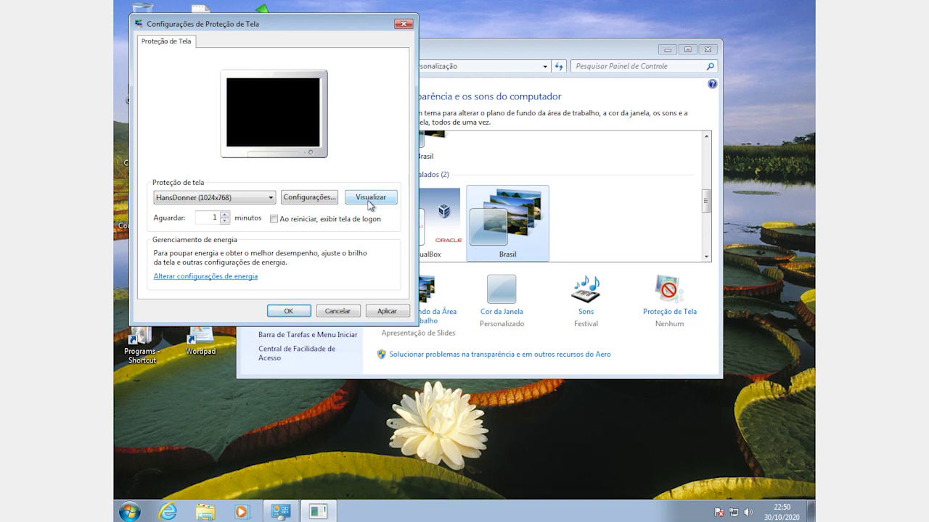
Preview the Polígonos screen saver, then cancel the screen saver settings and close the personalization window.
{"action": "left_click", "coordinate": [273, 201]}
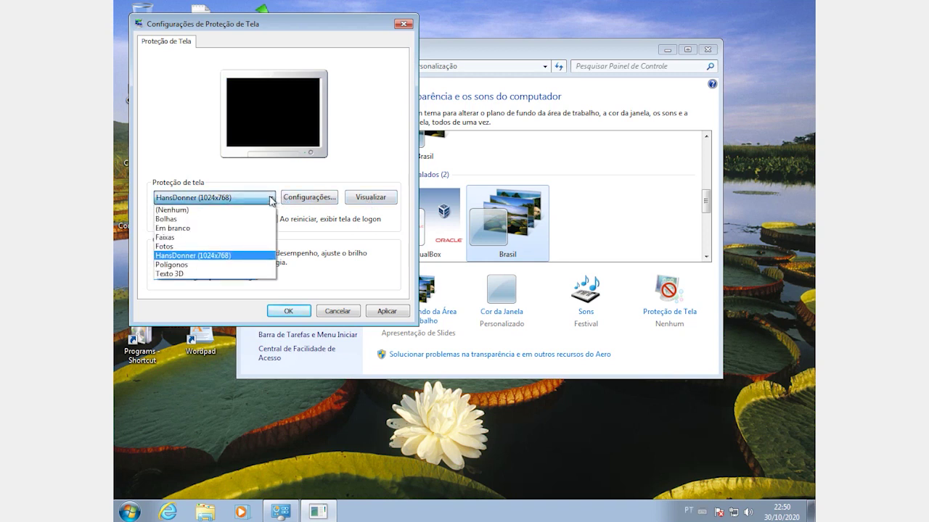
{"action": "left_click", "coordinate": [222, 265]}
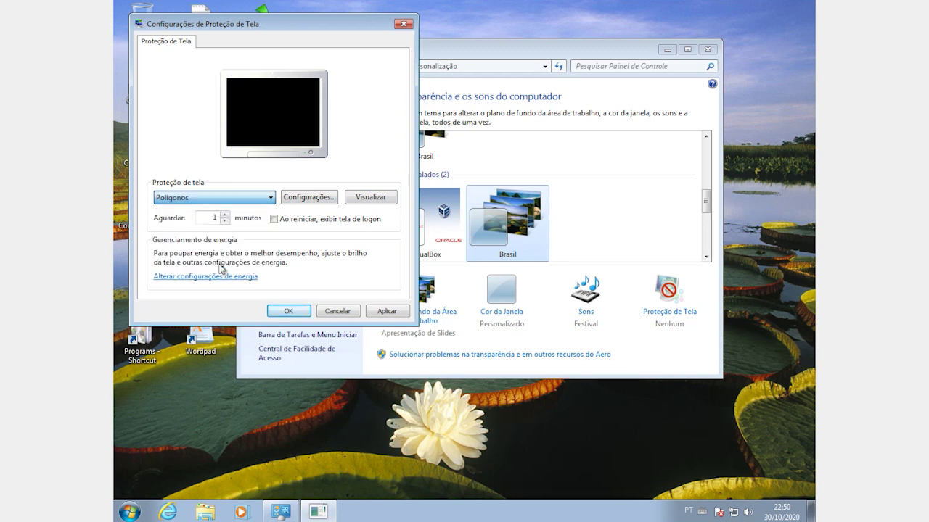
{"action": "left_click", "coordinate": [367, 197]}
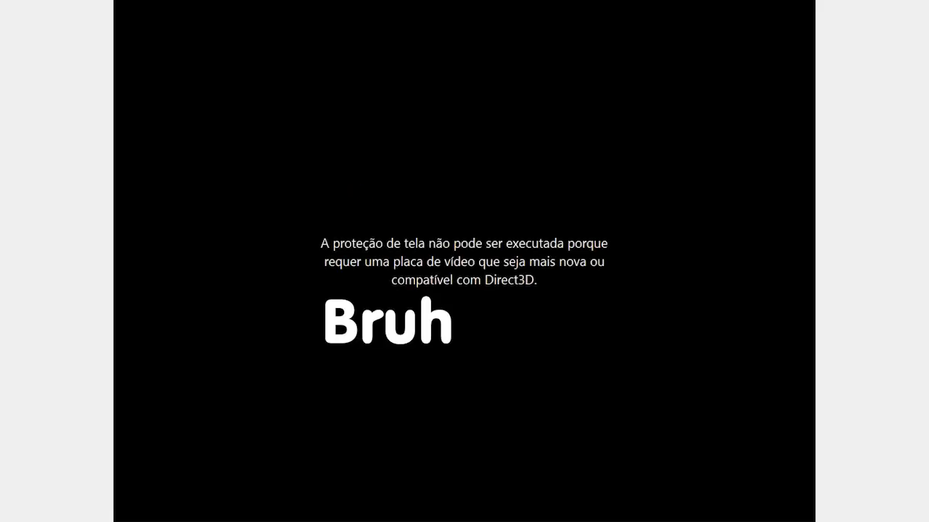
{"action": "left_click", "coordinate": [373, 198]}
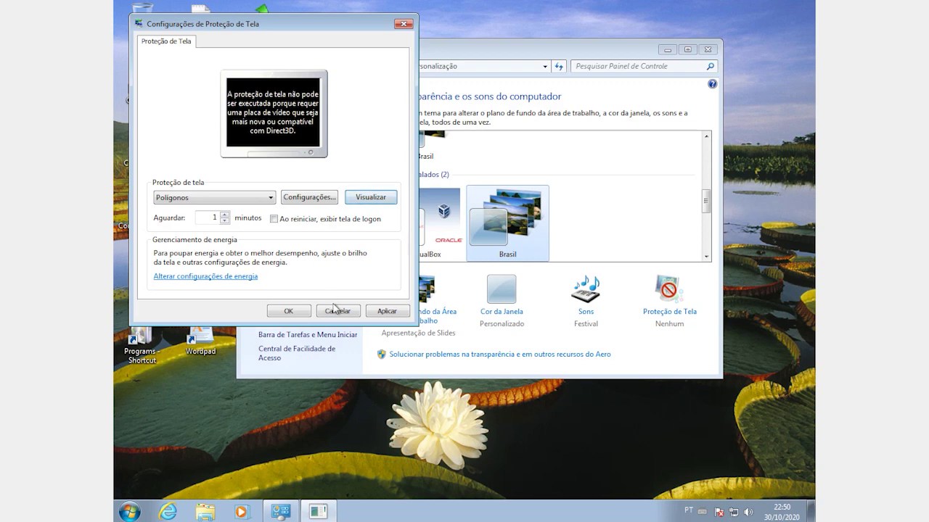
{"action": "left_click", "coordinate": [336, 310]}
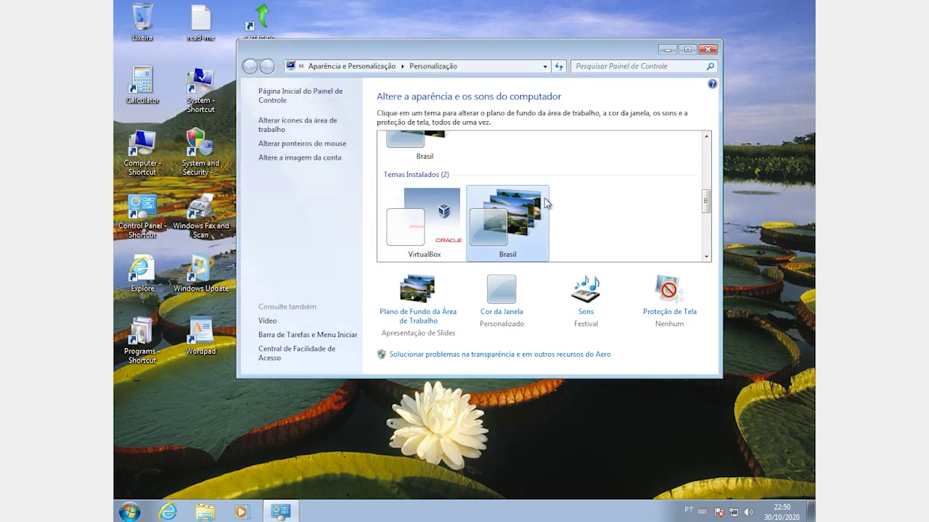
{"action": "scroll", "coordinate": [708, 52], "scroll_direction": "up", "scroll_amount": 1}
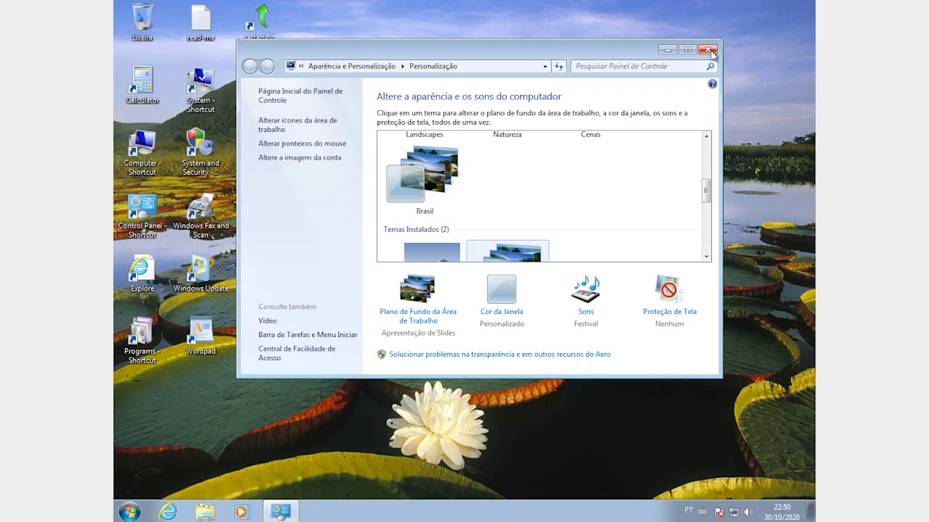
{"action": "left_click", "coordinate": [709, 50]}
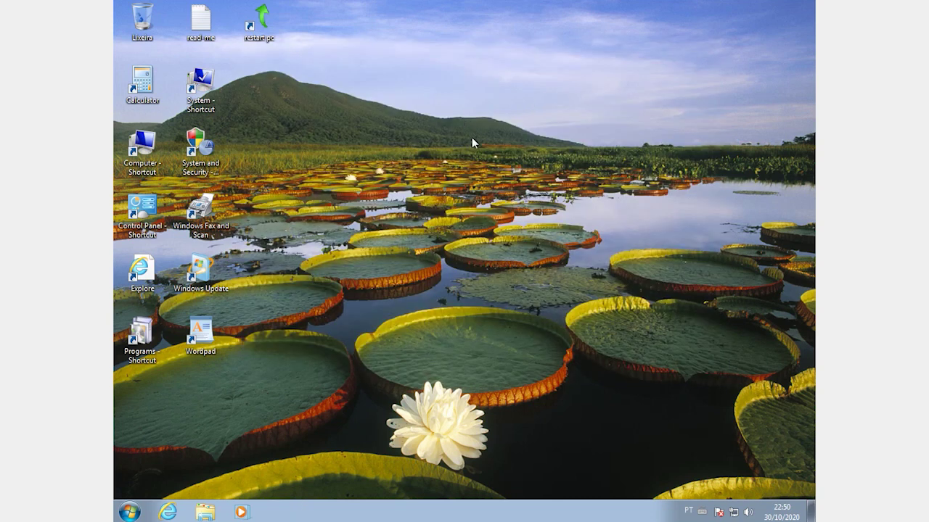
{"action": "right_click", "coordinate": [467, 108]}
{"action": "left_click", "coordinate": [525, 141]}
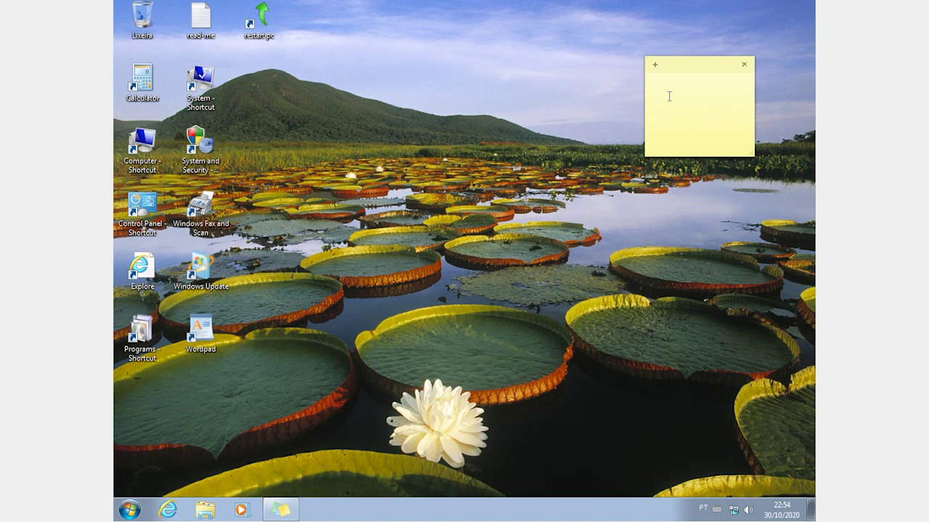
Write "Postit! LOL" in the blank sticky note and erase the text again.
{"action": "type", "text": "Postit"}
{"action": "key", "text": "BackSpace"}
{"action": "key", "text": "BackSpace"}
{"action": "type", "text": "it! LOL"}
{"action": "key", "text": "BackSpace"}
{"action": "key", "text": "BackSpace"}
{"action": "key", "text": "BackSpace"}
{"action": "key", "text": "BackSpace"}
{"action": "key", "text": "BackSpace"}
{"action": "key", "text": "BackSpace"}
{"action": "key", "text": "BackSpace"}
{"action": "key", "text": "BackSpace"}
{"action": "key", "text": "BackSpace"}
{"action": "key", "text": "BackSpace"}
{"action": "key", "text": "BackSpace"}
{"action": "key", "text": "BackSpace"}
Delete the empty sticky note from the desktop and confirm its removal.
{"action": "left_click_drag", "start_coordinate": [690, 71], "coordinate": [632, 72]}
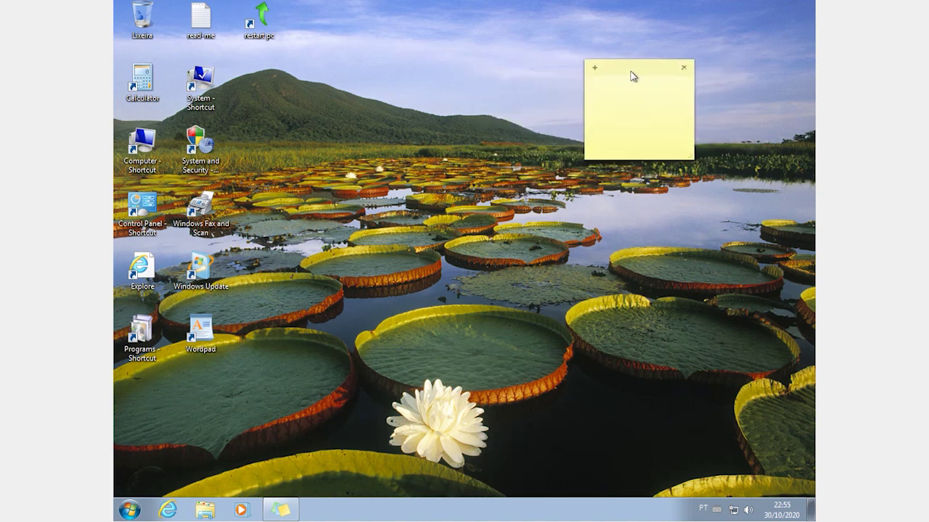
{"action": "left_click", "coordinate": [685, 68]}
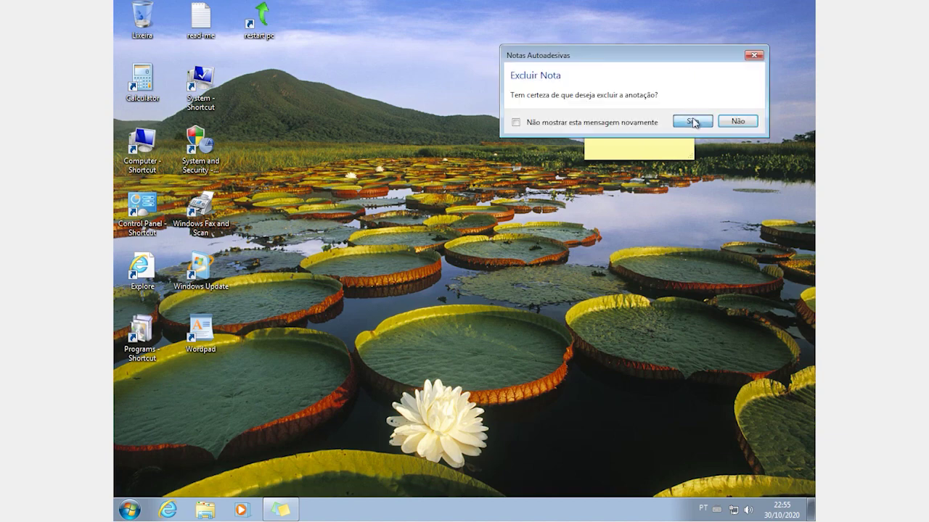
{"action": "left_click", "coordinate": [695, 120]}
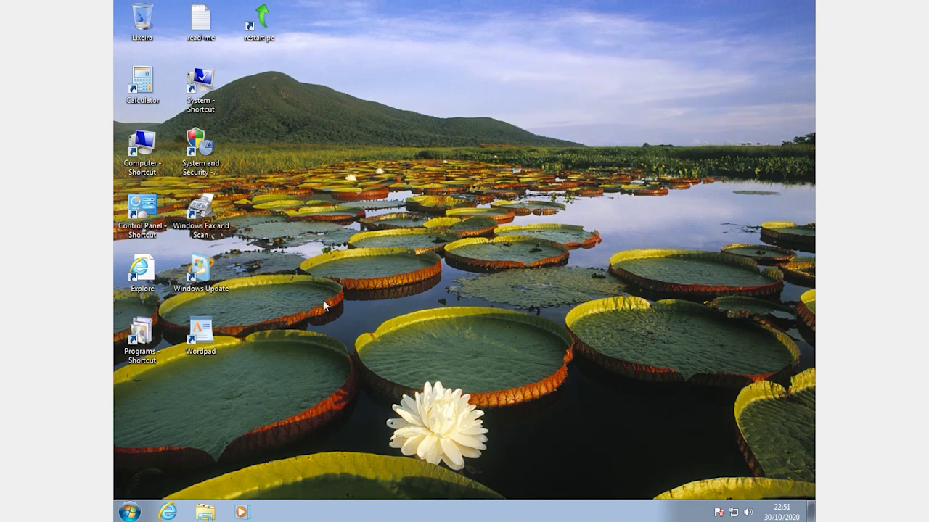